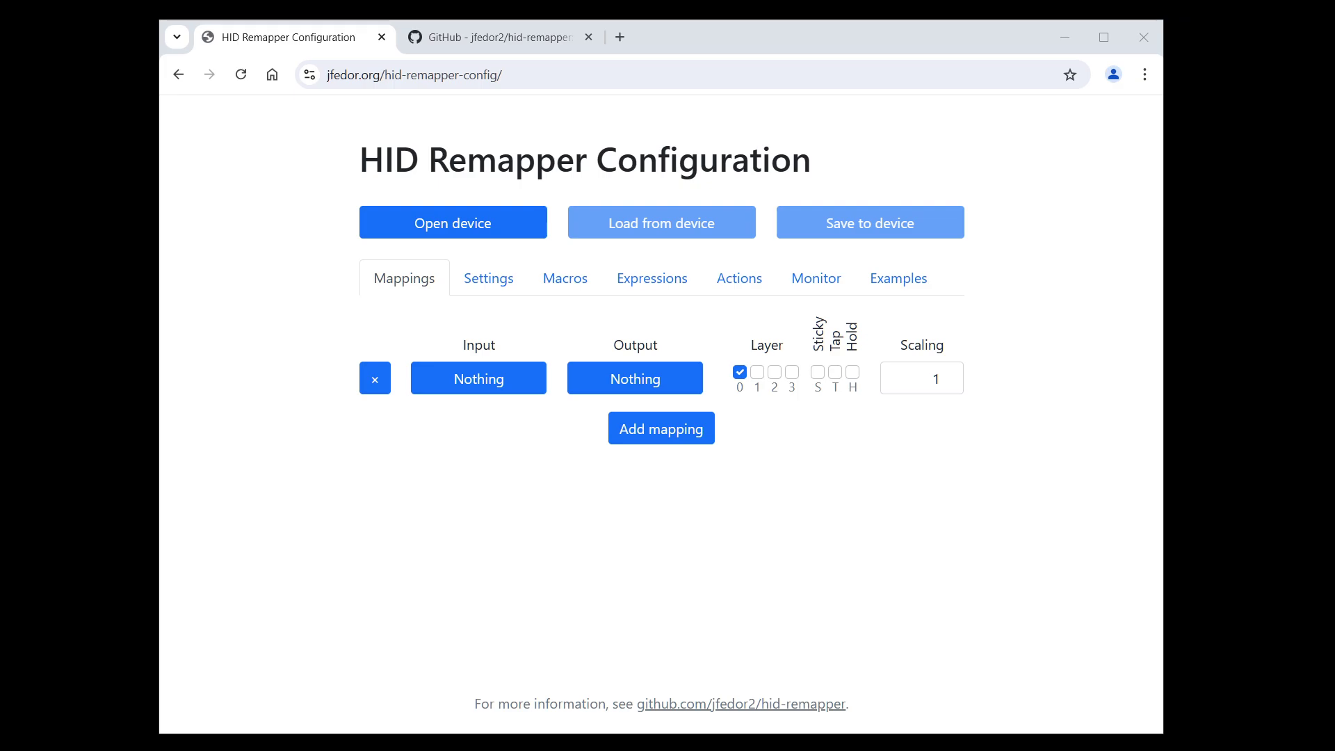
- Connect to HID Remapper AQ1E, which brings up the Incompatible version (12) upgrade warning
left_click(502, 228)
left_click(461, 155)
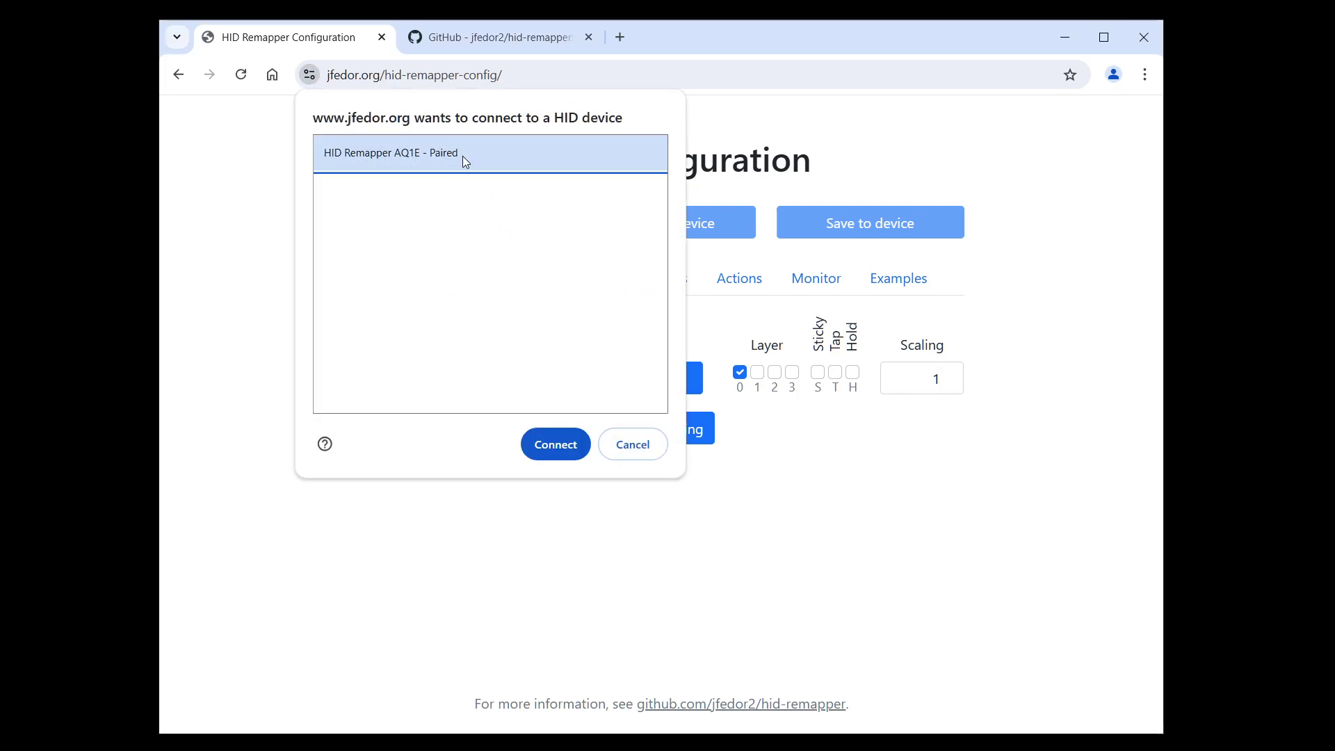
left_click(552, 443)
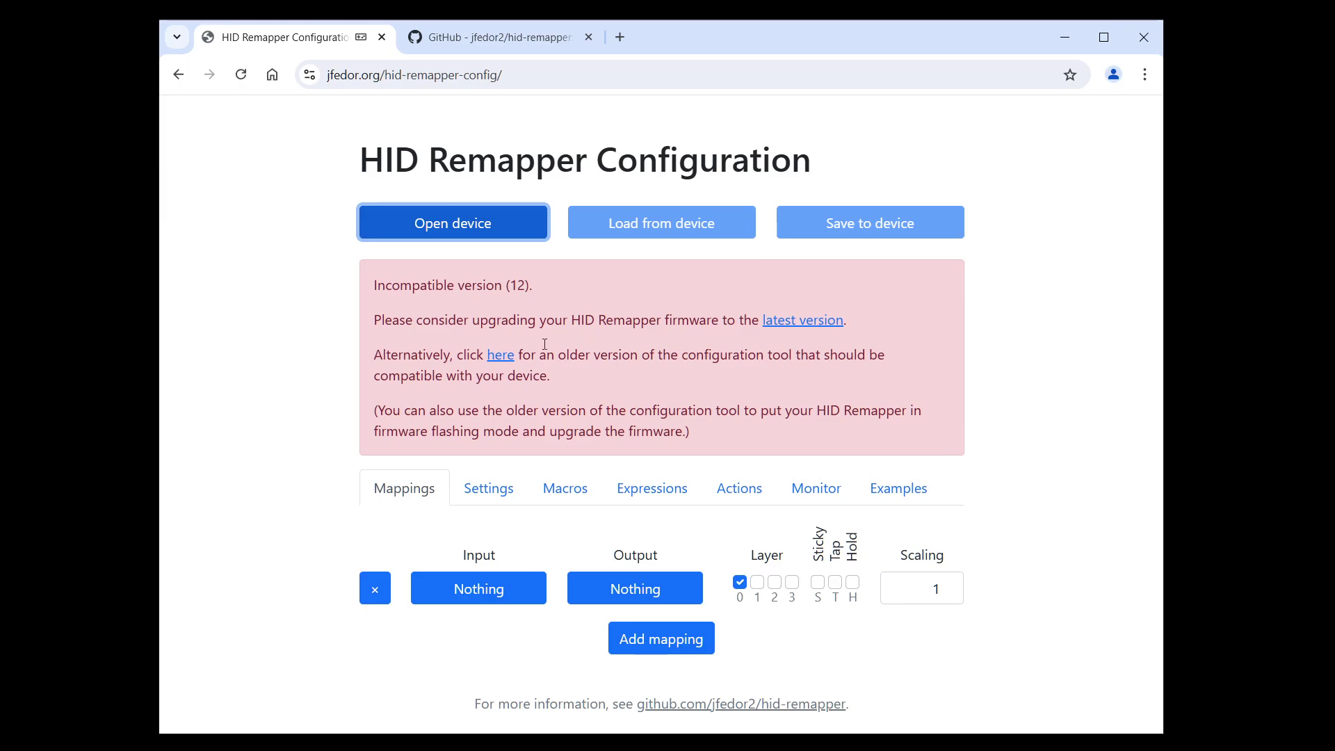
- Open the older v12 configuration tool from the 'here' link in a new tab and view it
right_click(492, 361)
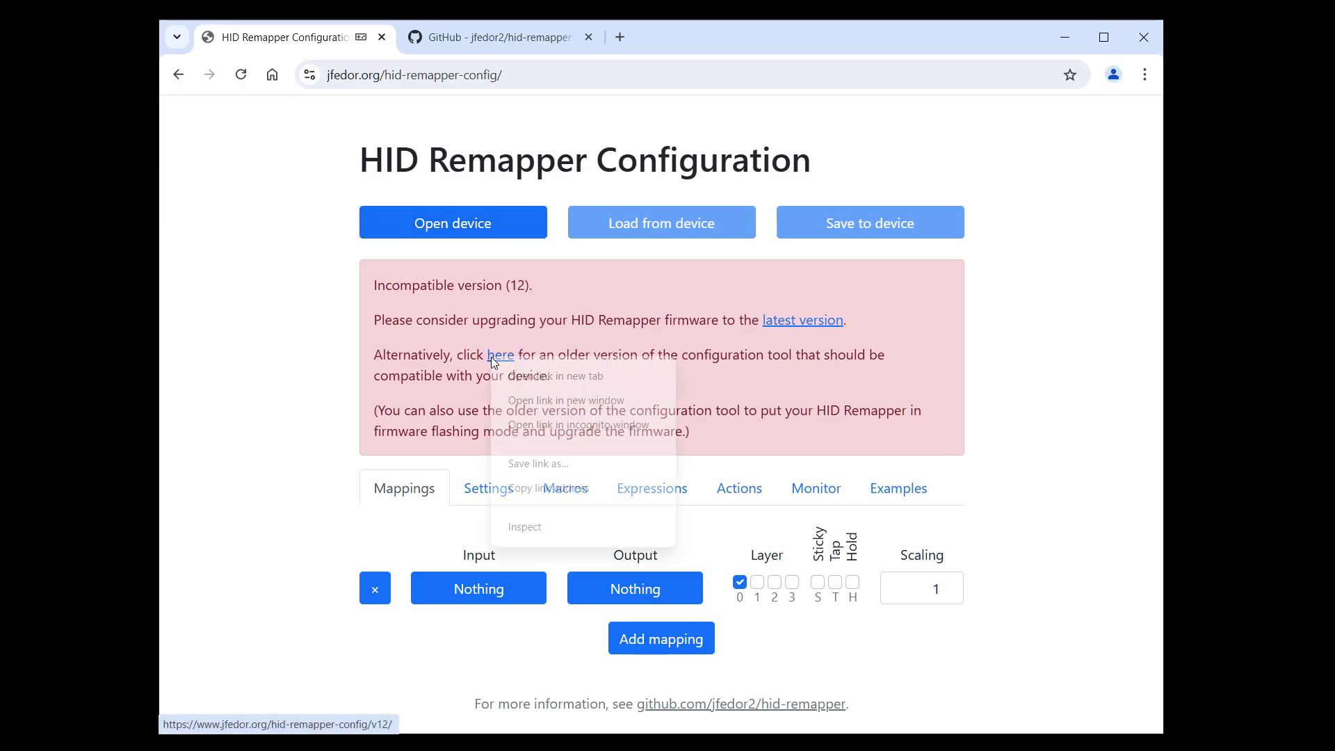
left_click(518, 376)
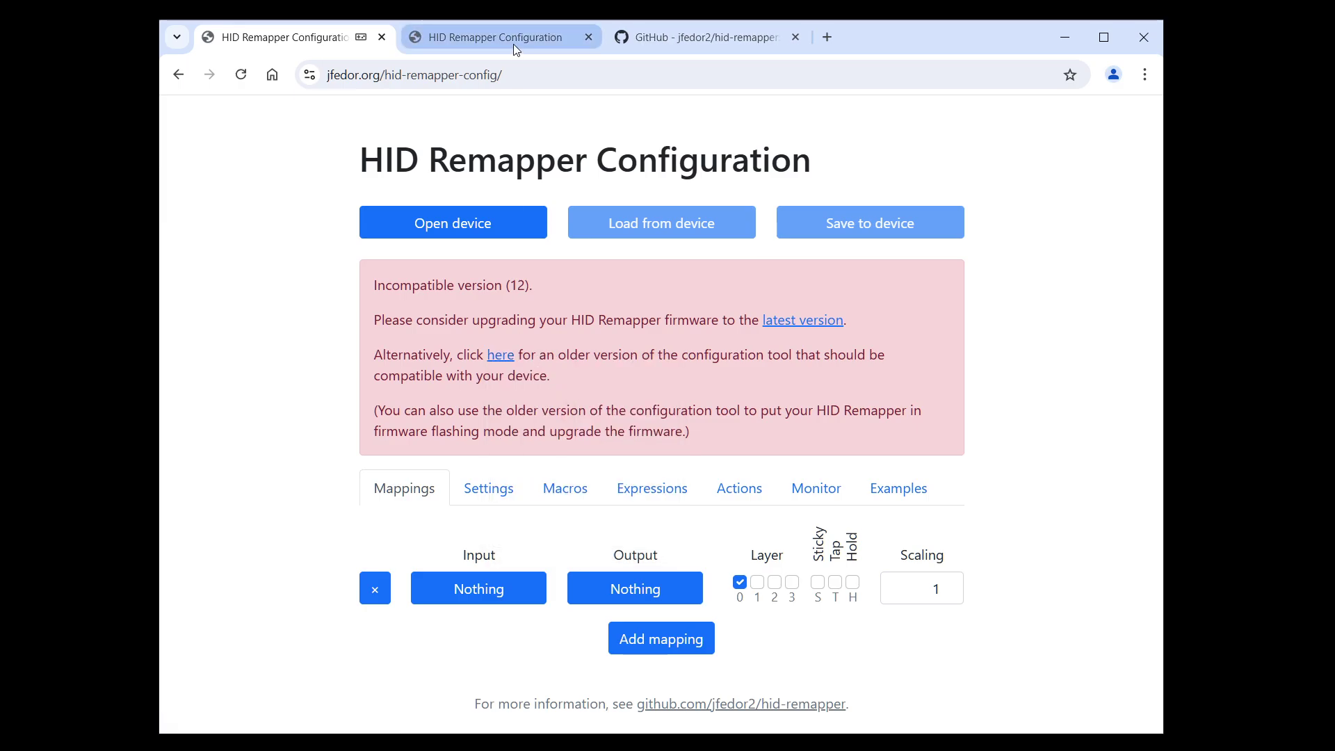
left_click(513, 42)
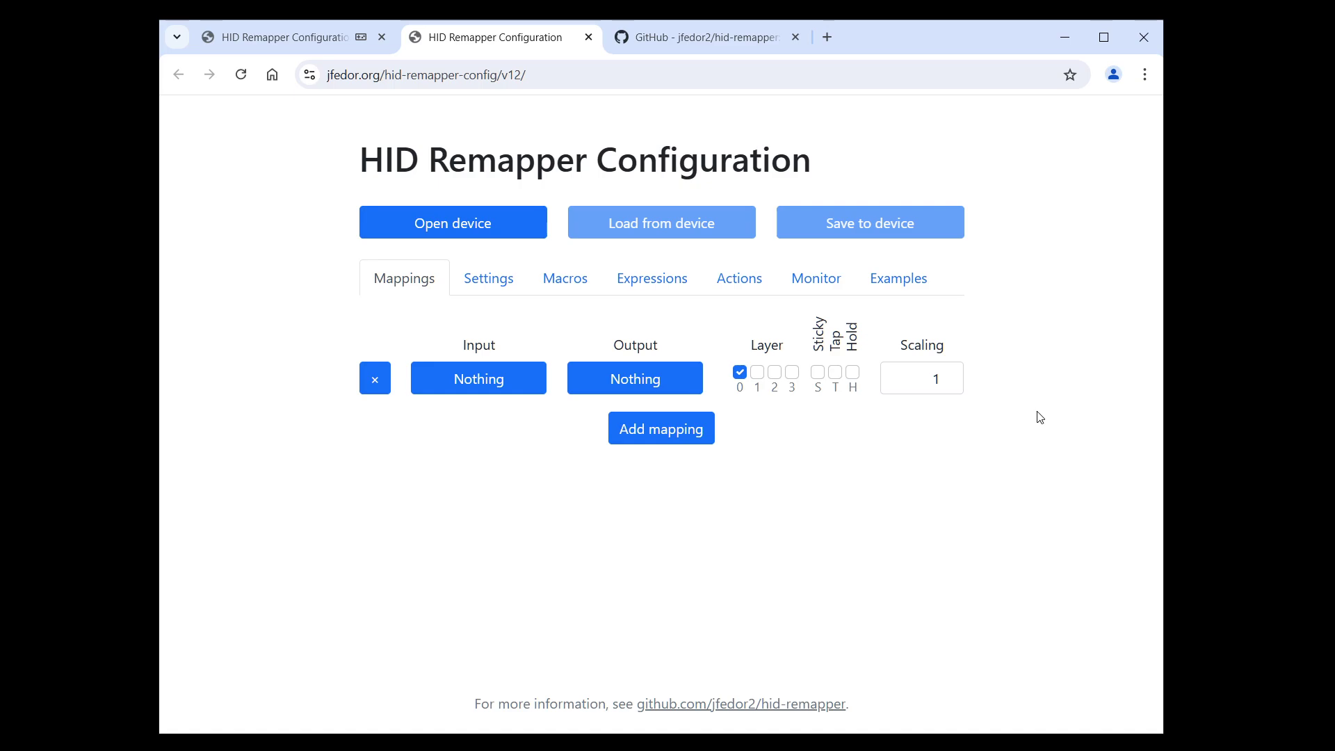
- Connect the v12 configuration tool to the HID Remapper AQ1E device
left_click(513, 228)
left_click(486, 173)
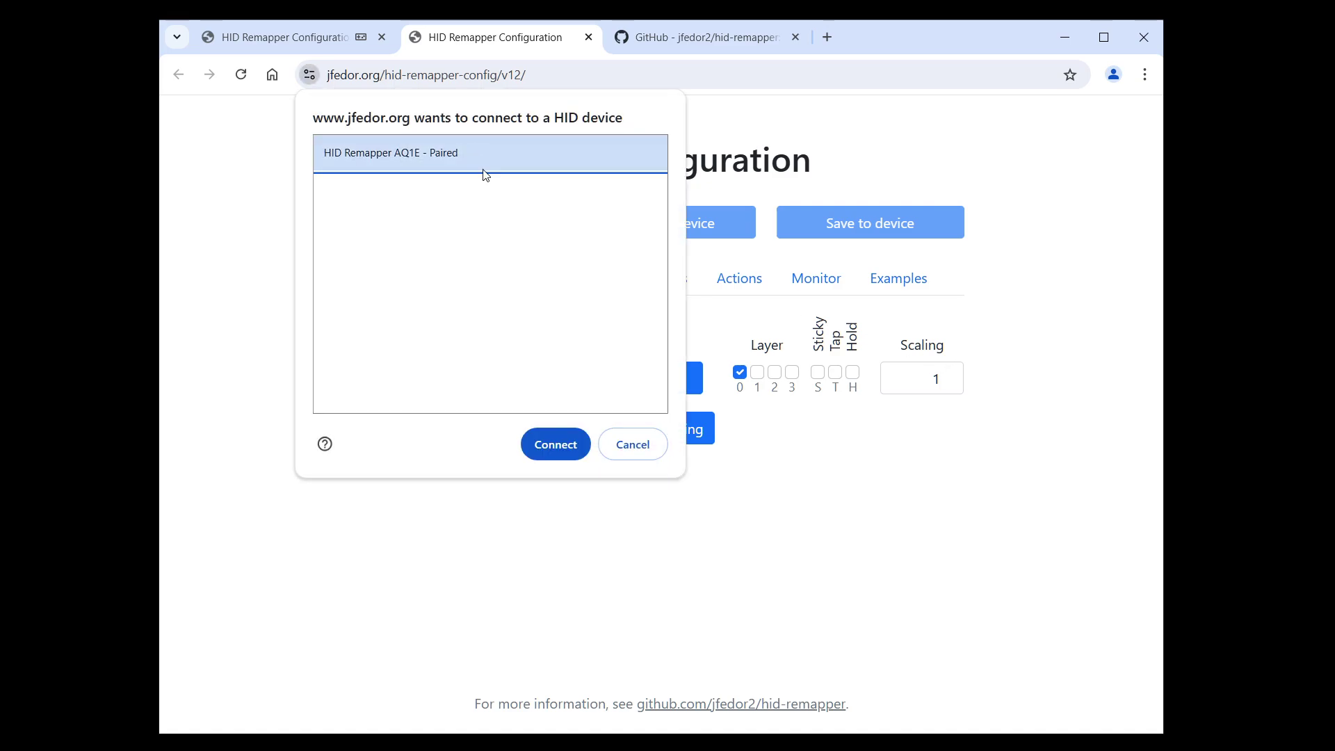
left_click(556, 444)
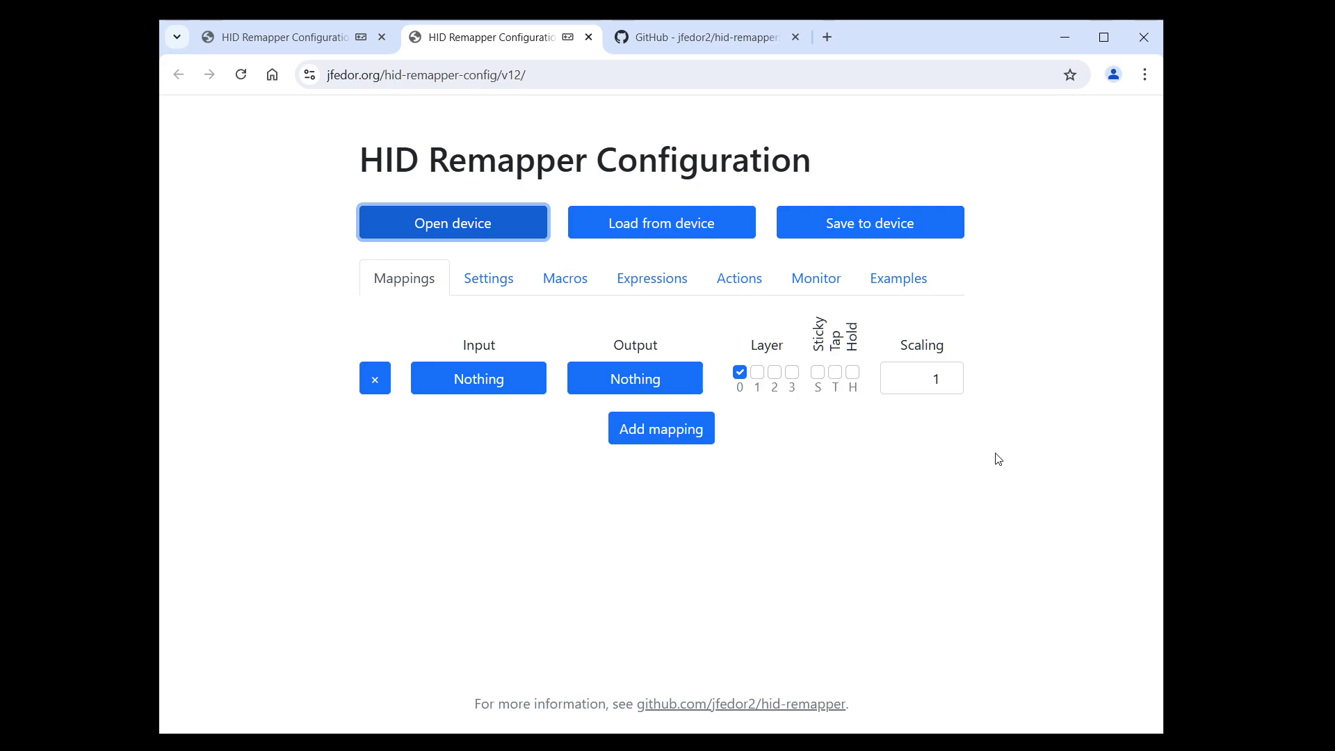
- Put the remapper into firmware flashing mode and open File Explorer at This PC
left_click(753, 288)
left_click(488, 397)
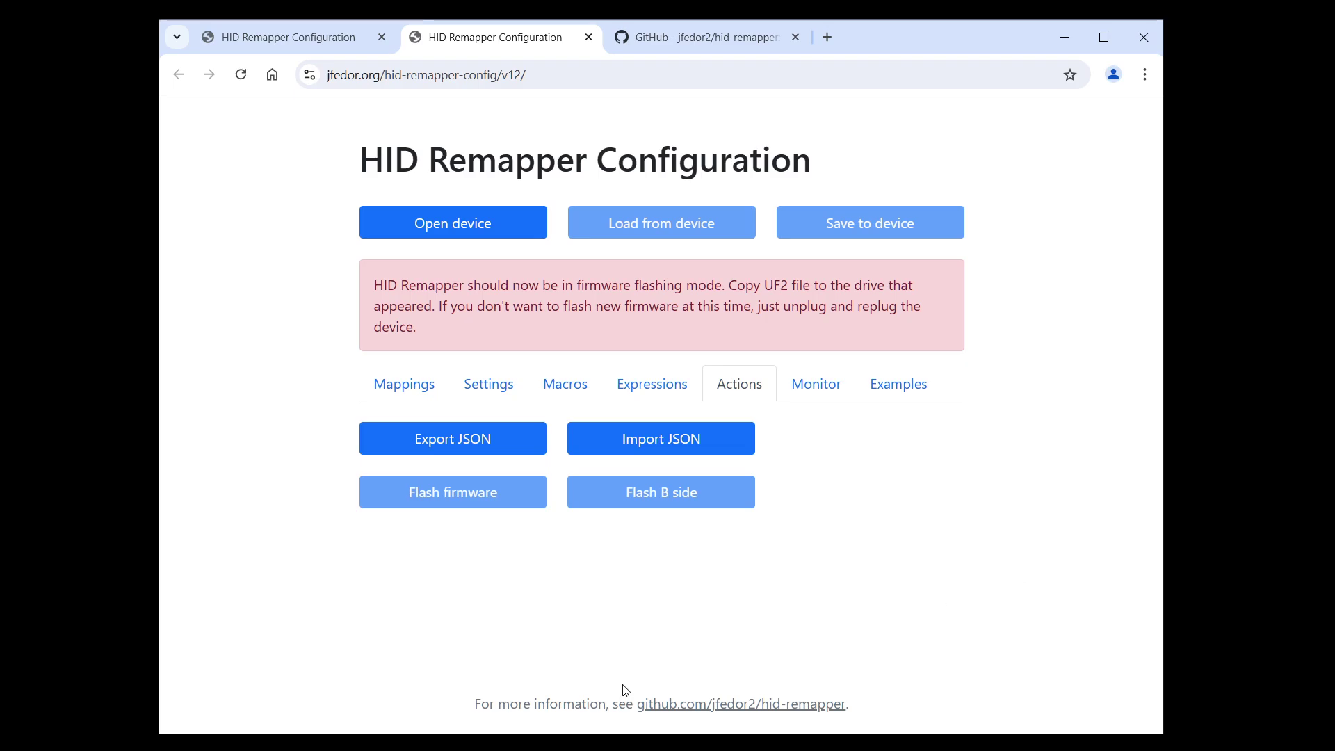
key("super+e")
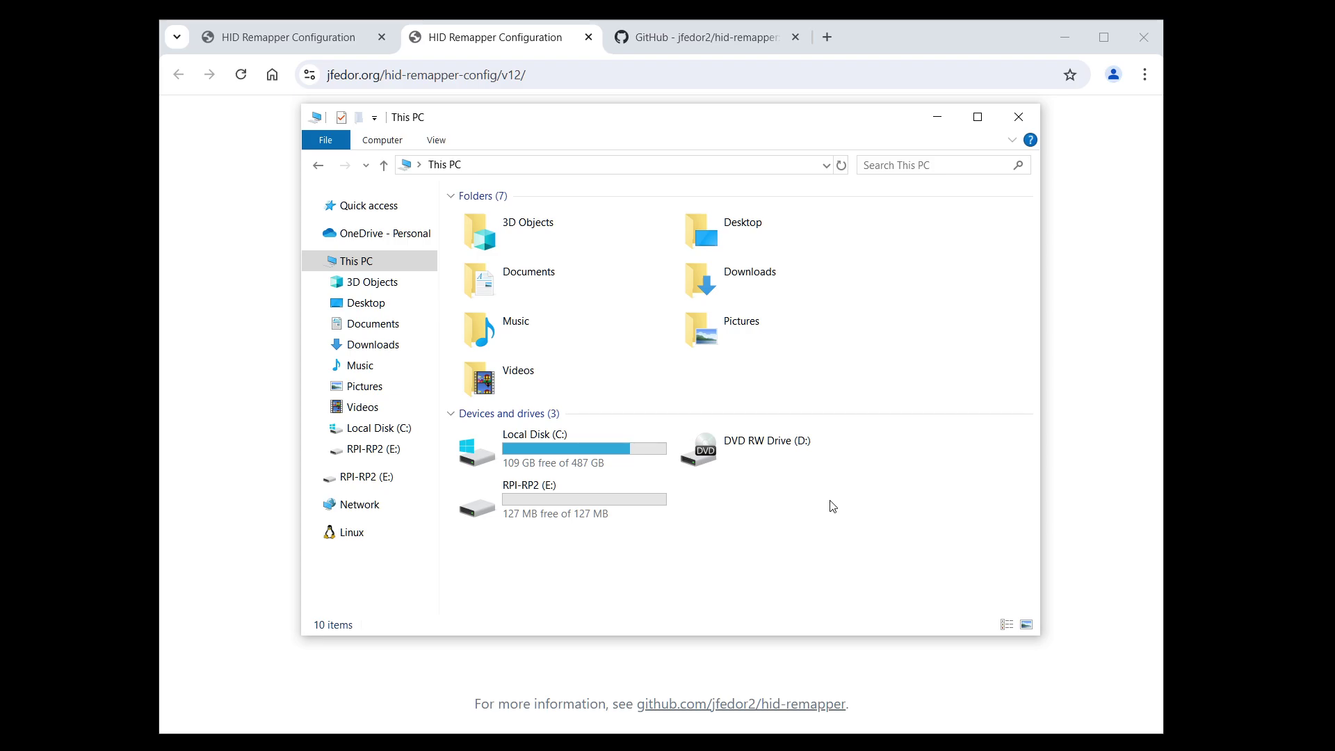
- Bring the browser back in front of the This PC window
left_click(247, 442)
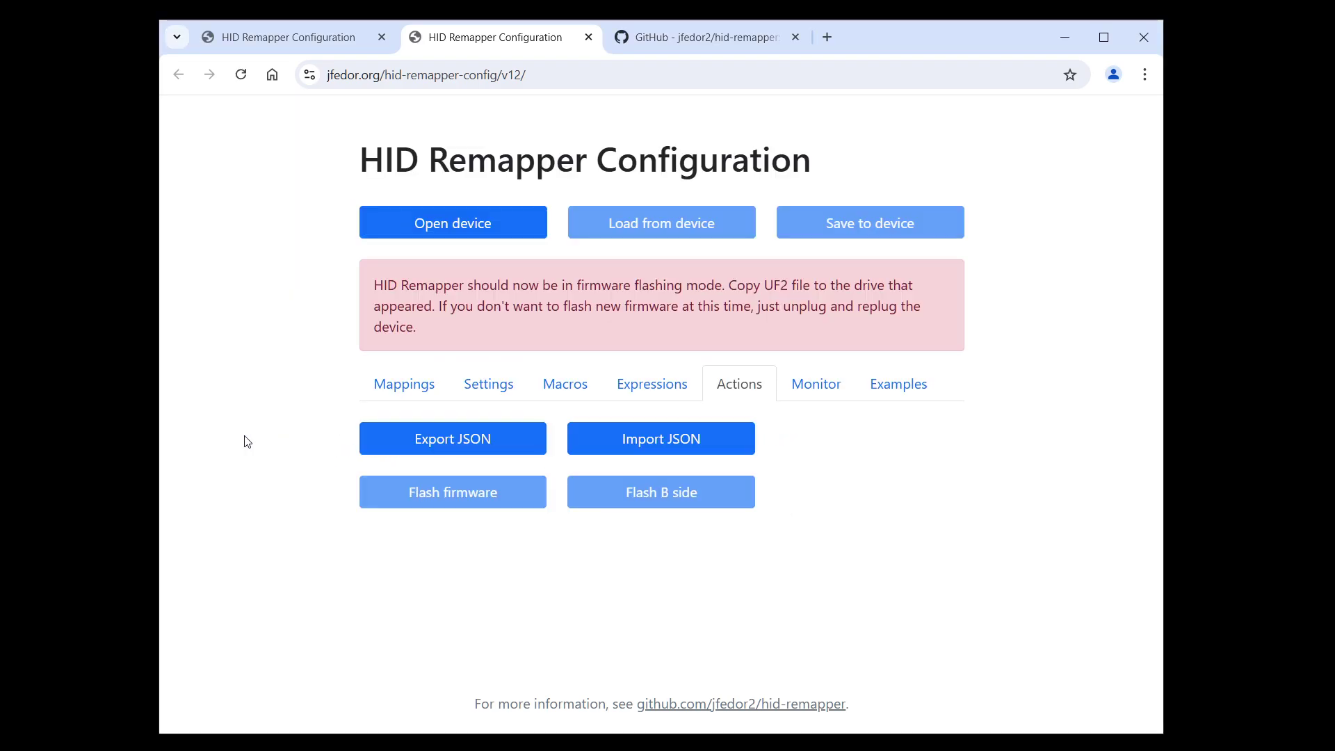
- Go from the original configuration tab to the hid-remapper GitHub repository tab
left_click(306, 37)
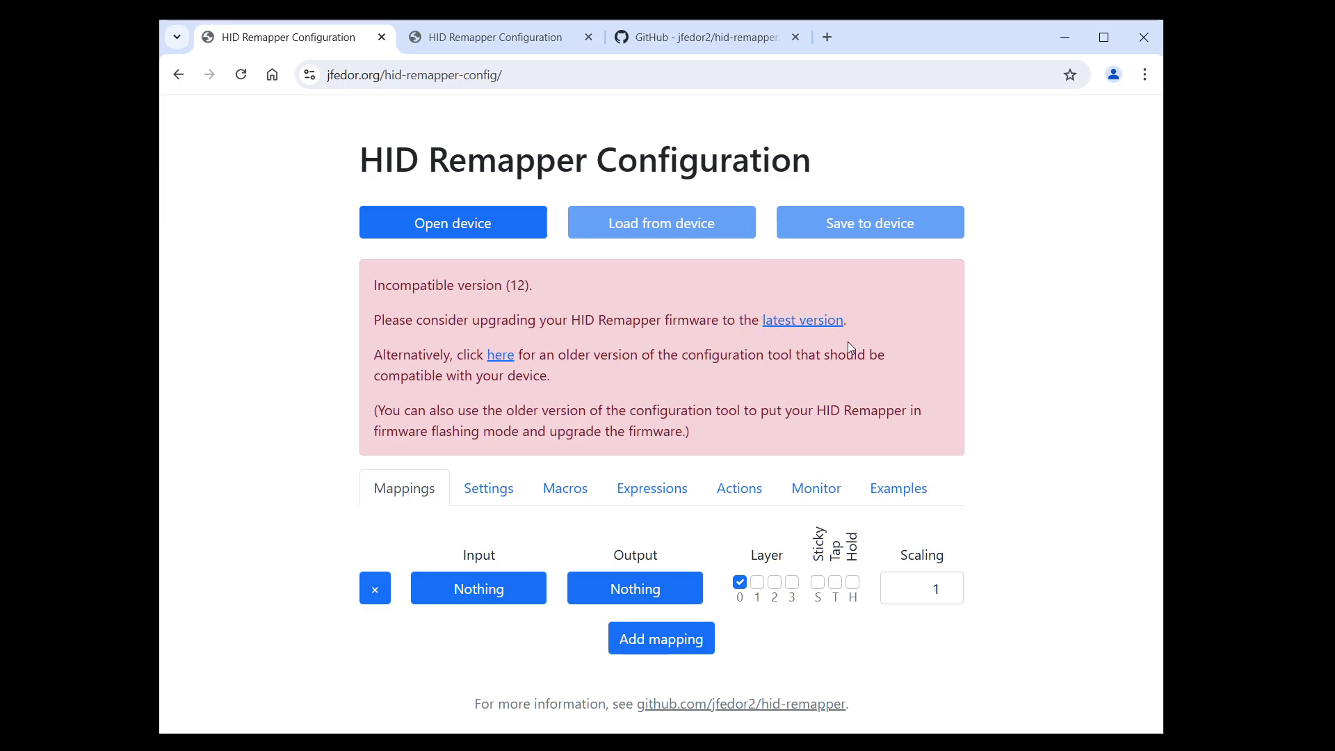
left_click(673, 34)
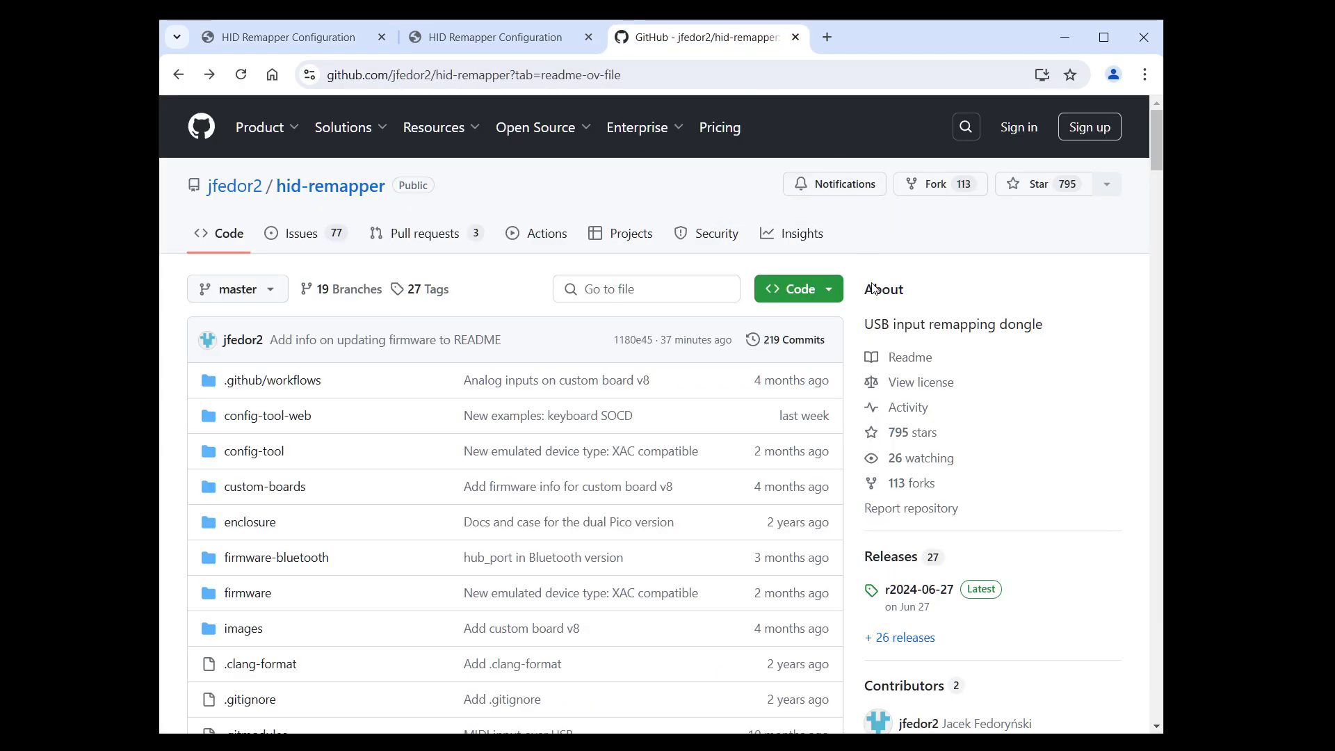
left_click(915, 594)
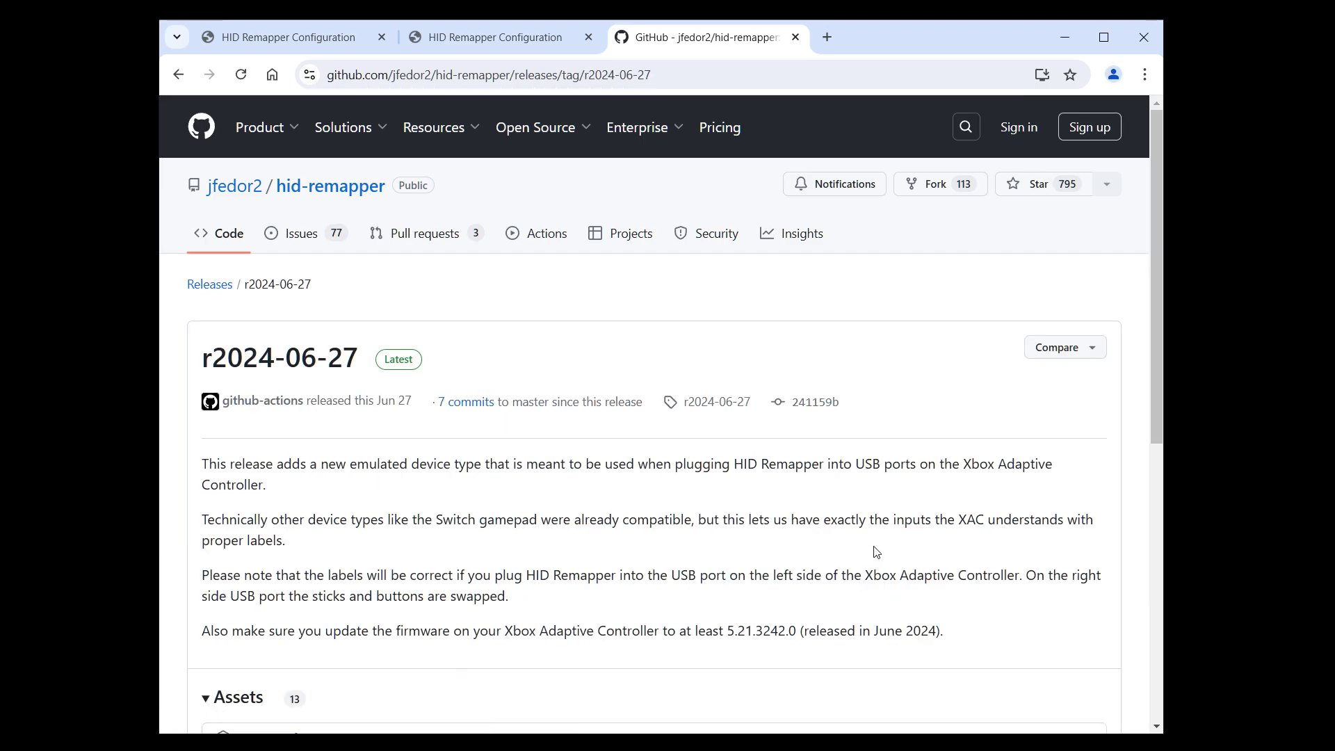
scroll(876, 552, "down", 5)
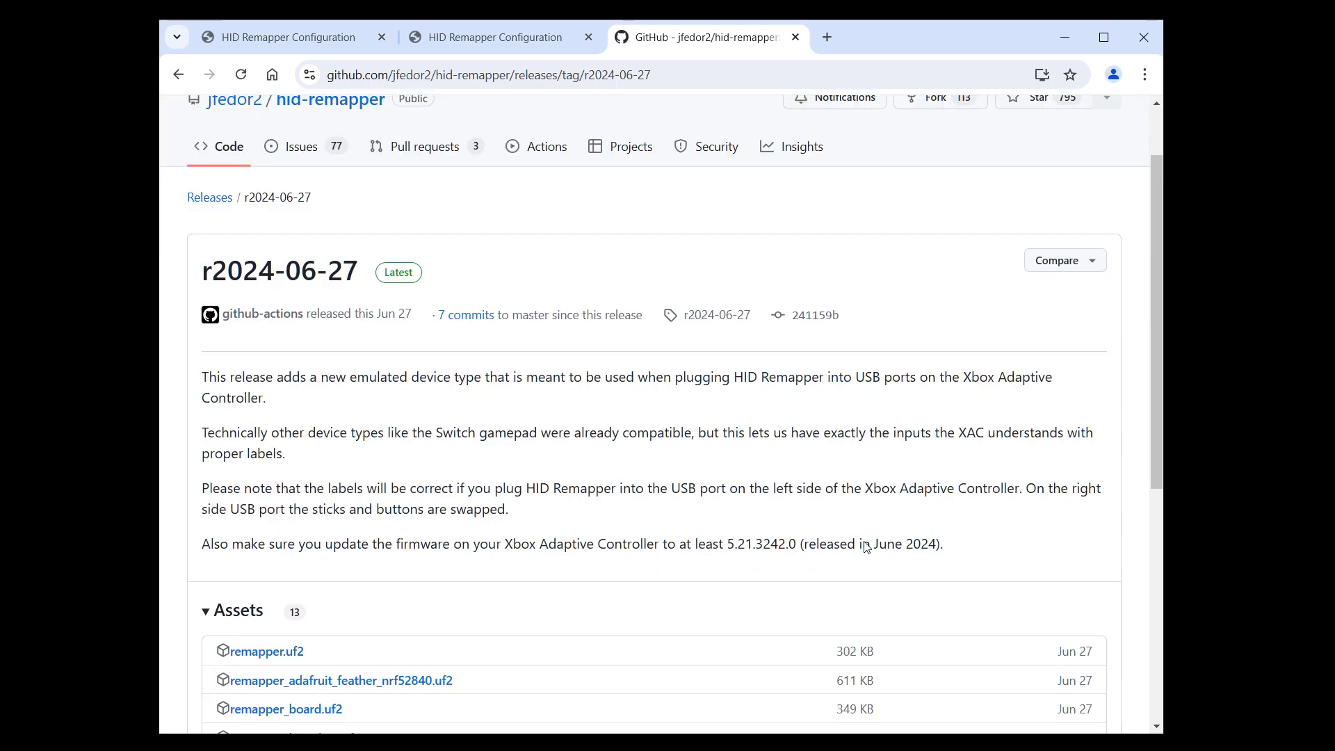
scroll(866, 542, "down", 3)
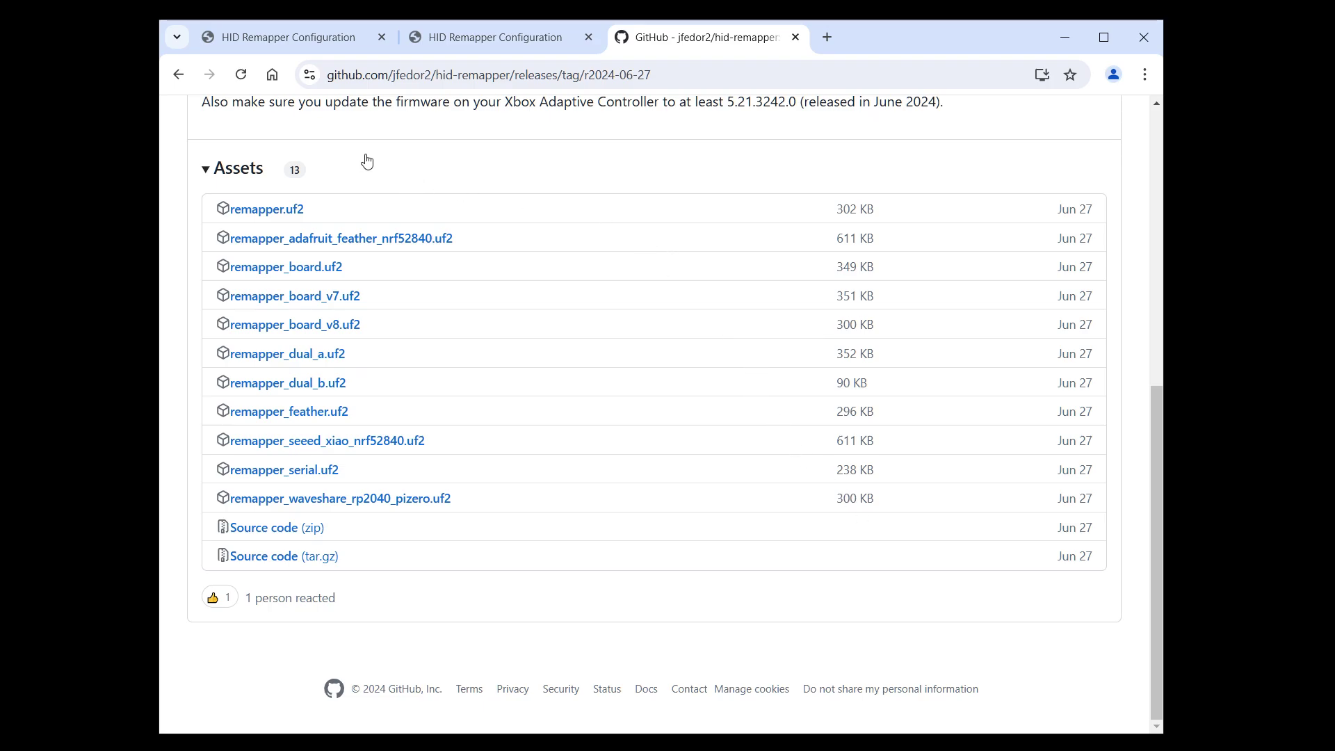
left_click(179, 75)
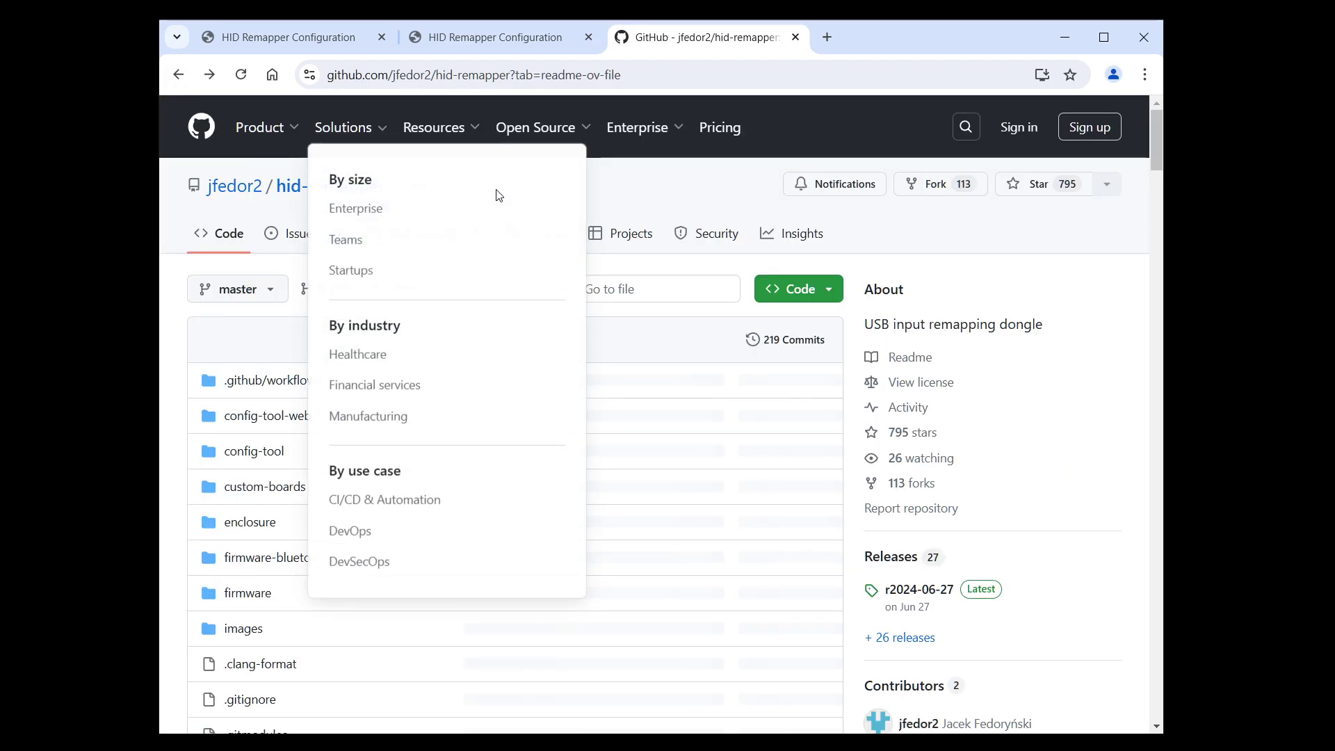
- Find the README firmware table and show recent downloads listing remapper_board.uf2 (349 KB)
scroll(868, 556, "down", 14)
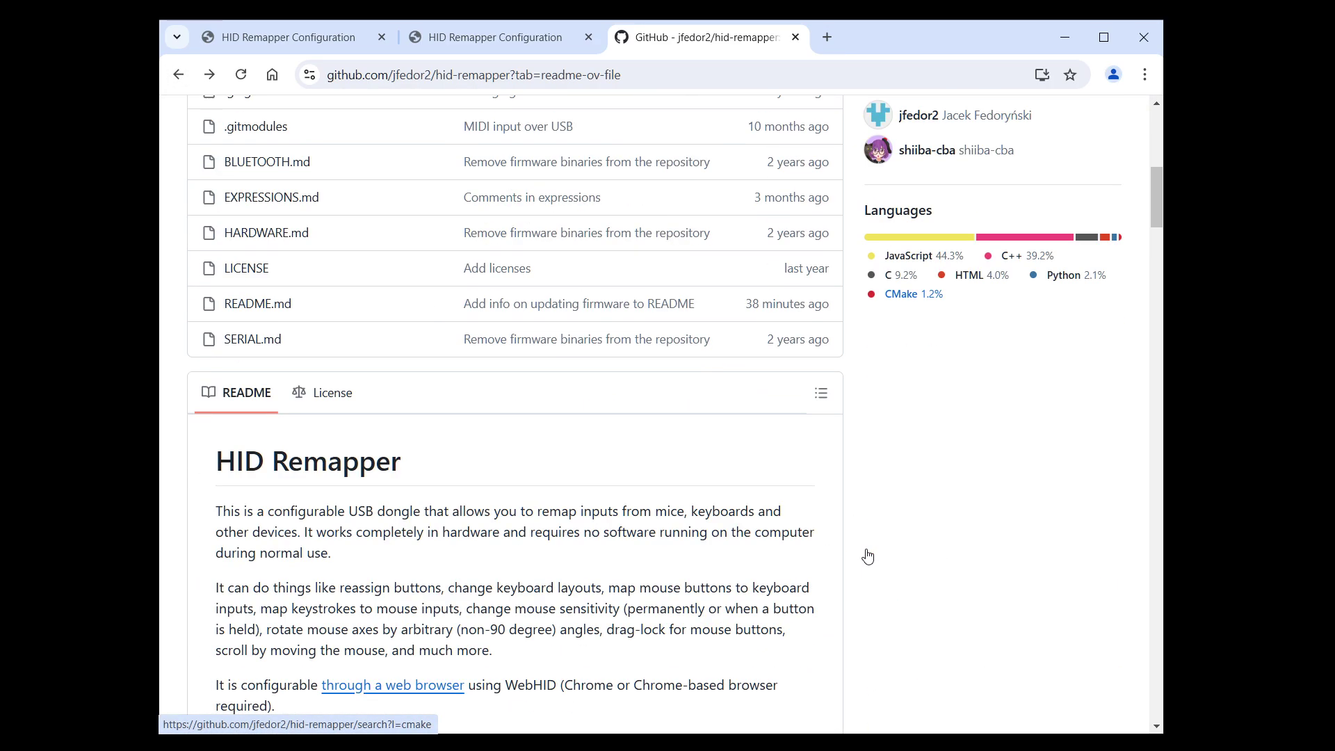
scroll(868, 556, "down", 15)
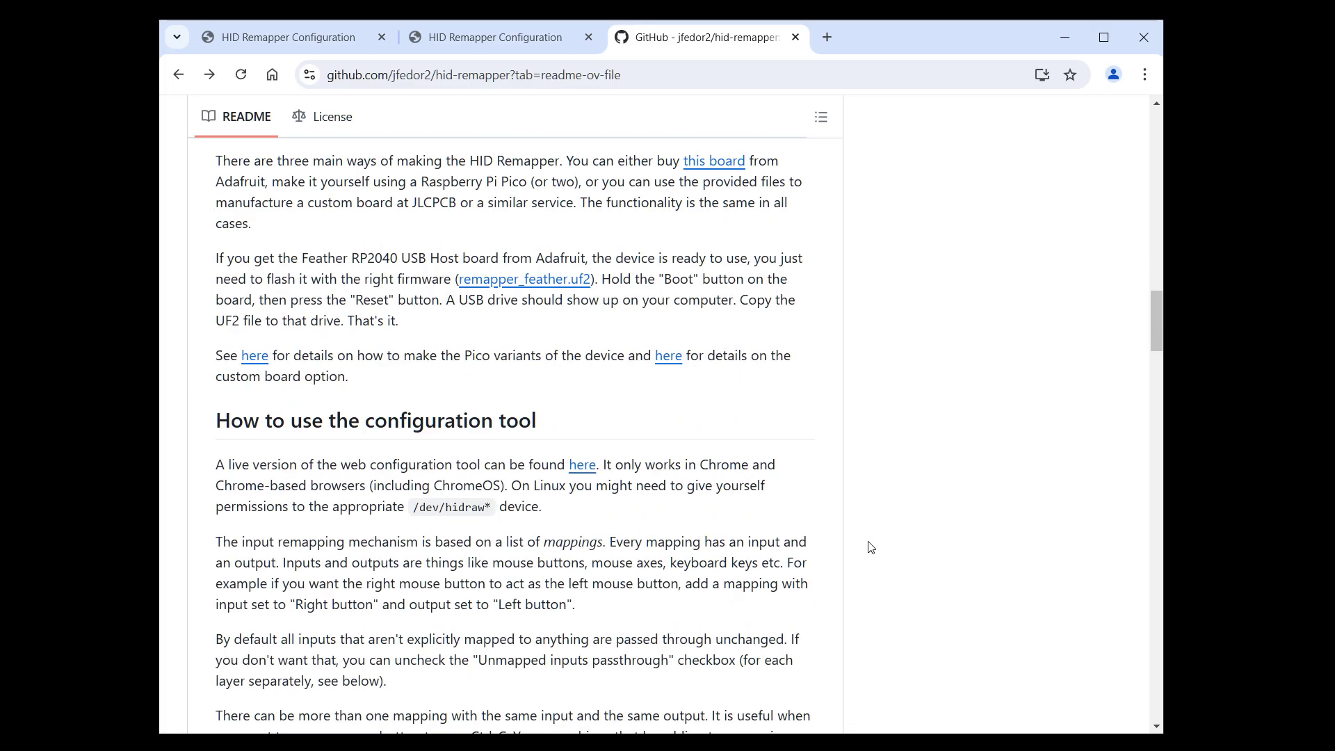
scroll(871, 547, "down", 15)
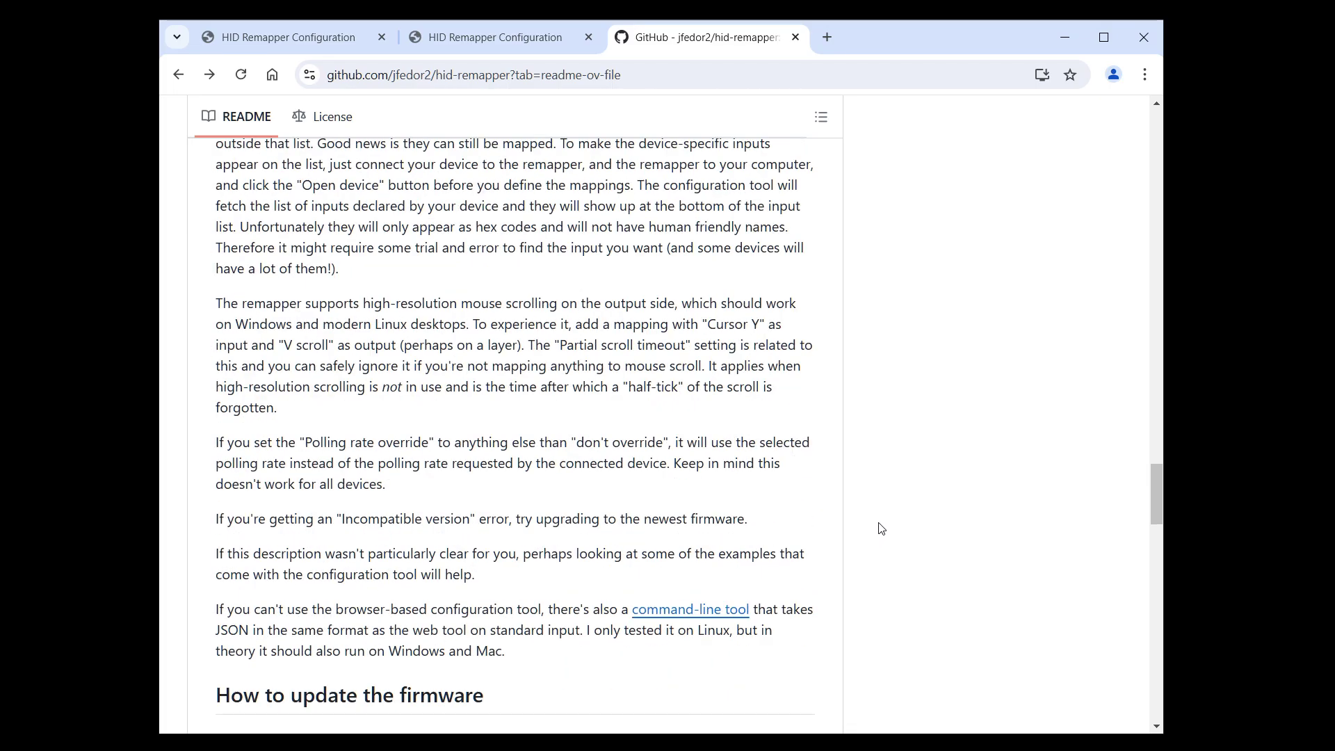
scroll(883, 516, "down", 5)
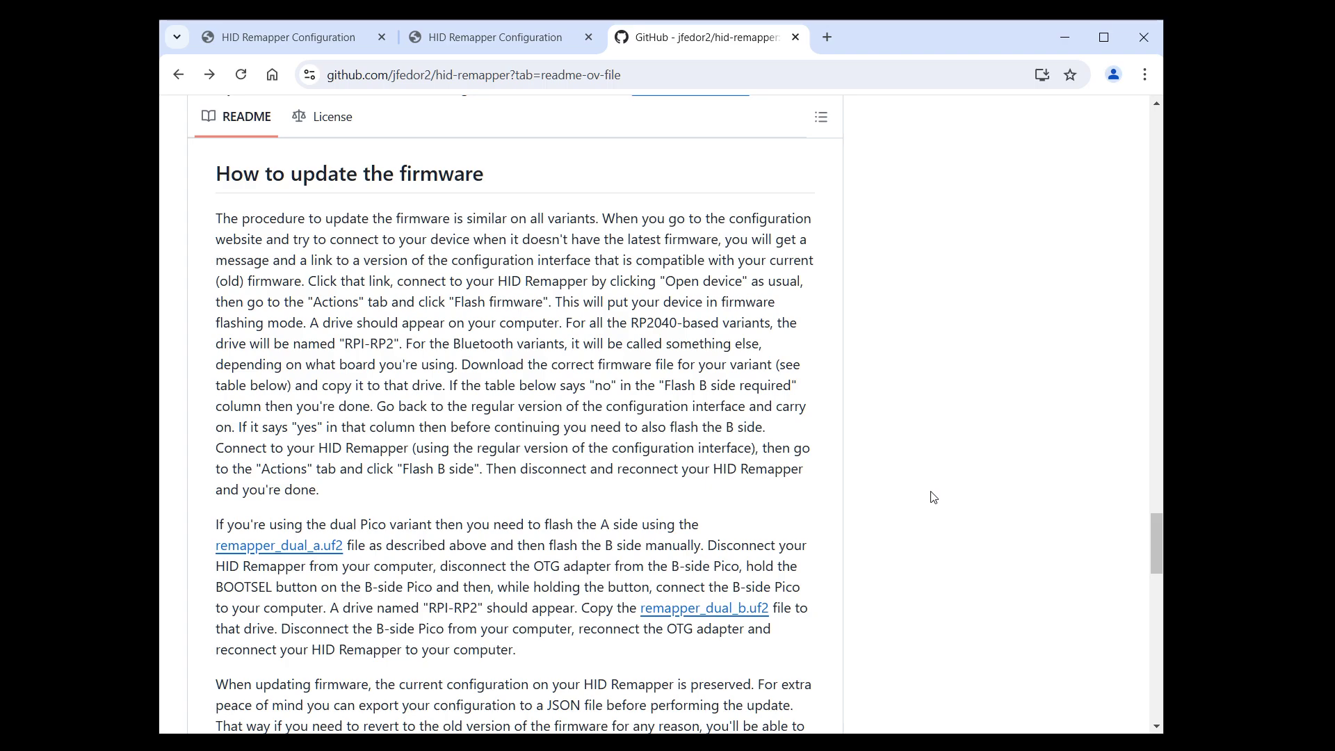
scroll(933, 496, "down", 9)
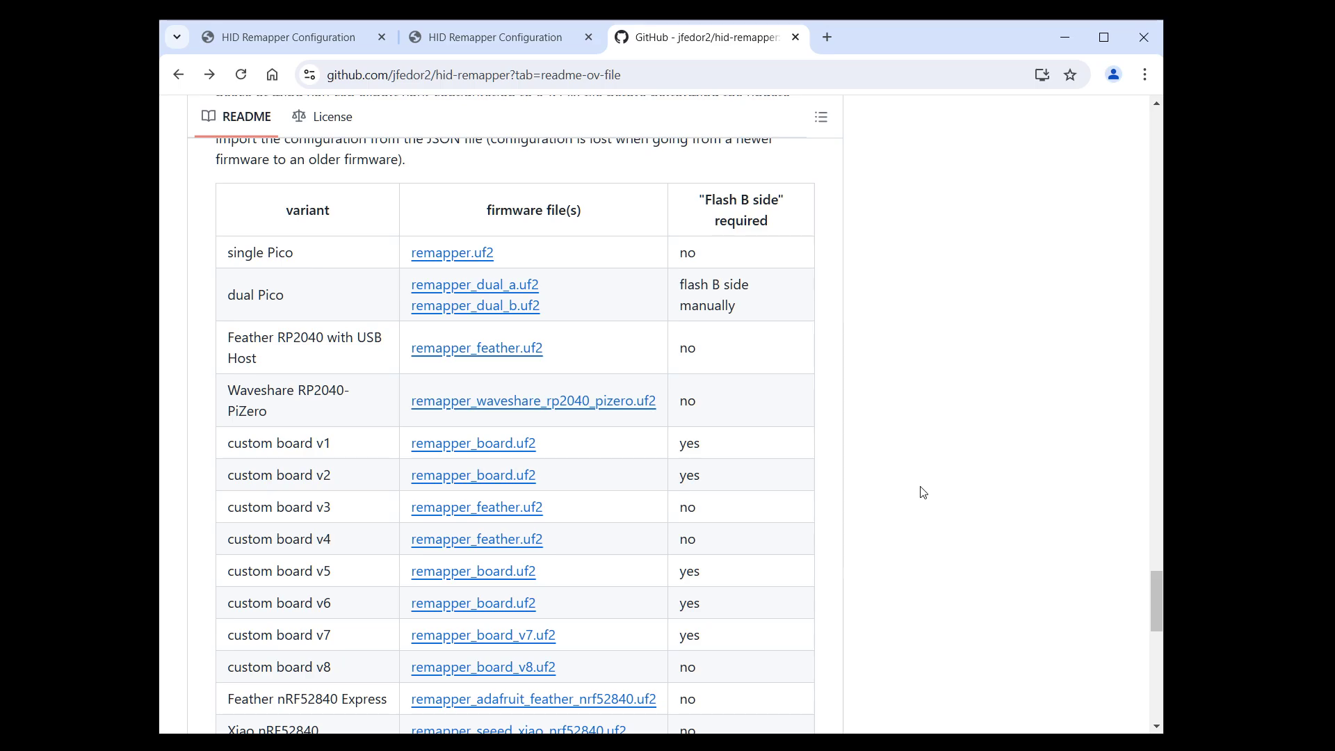
scroll(918, 490, "down", 1)
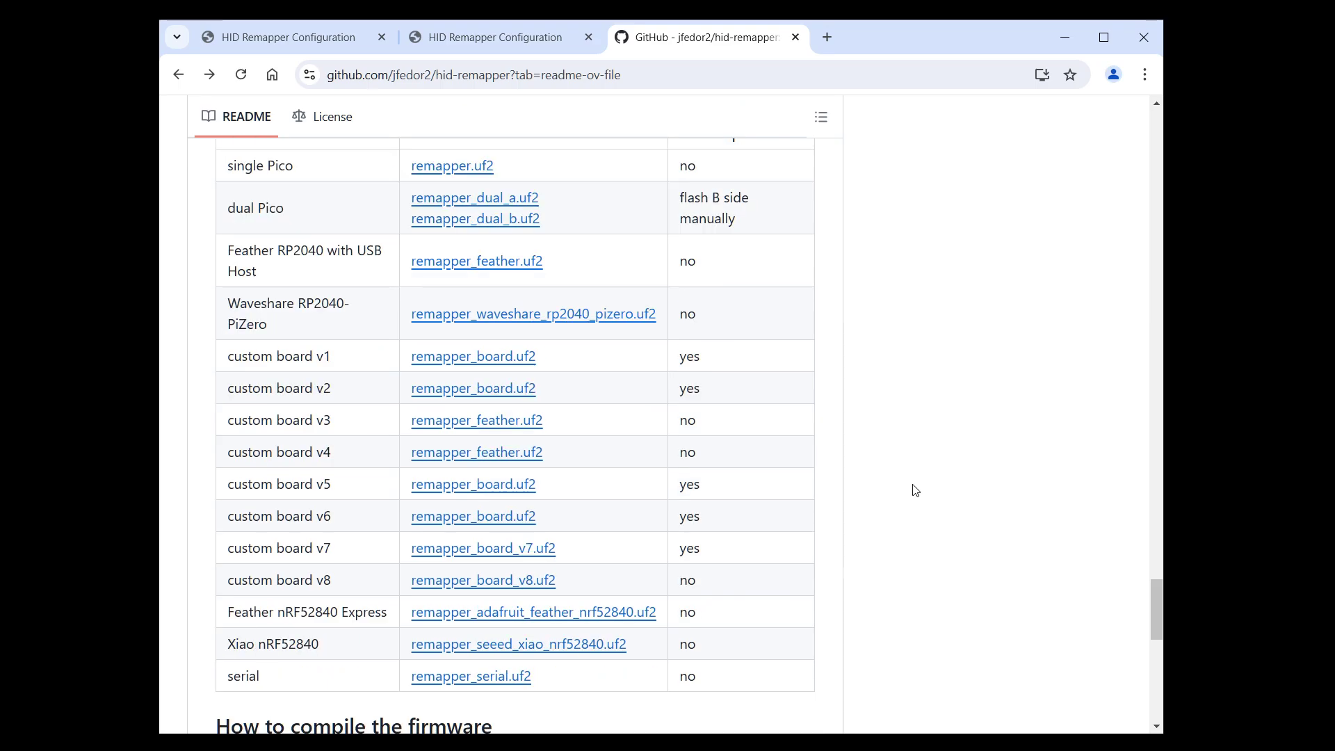
left_click(516, 486)
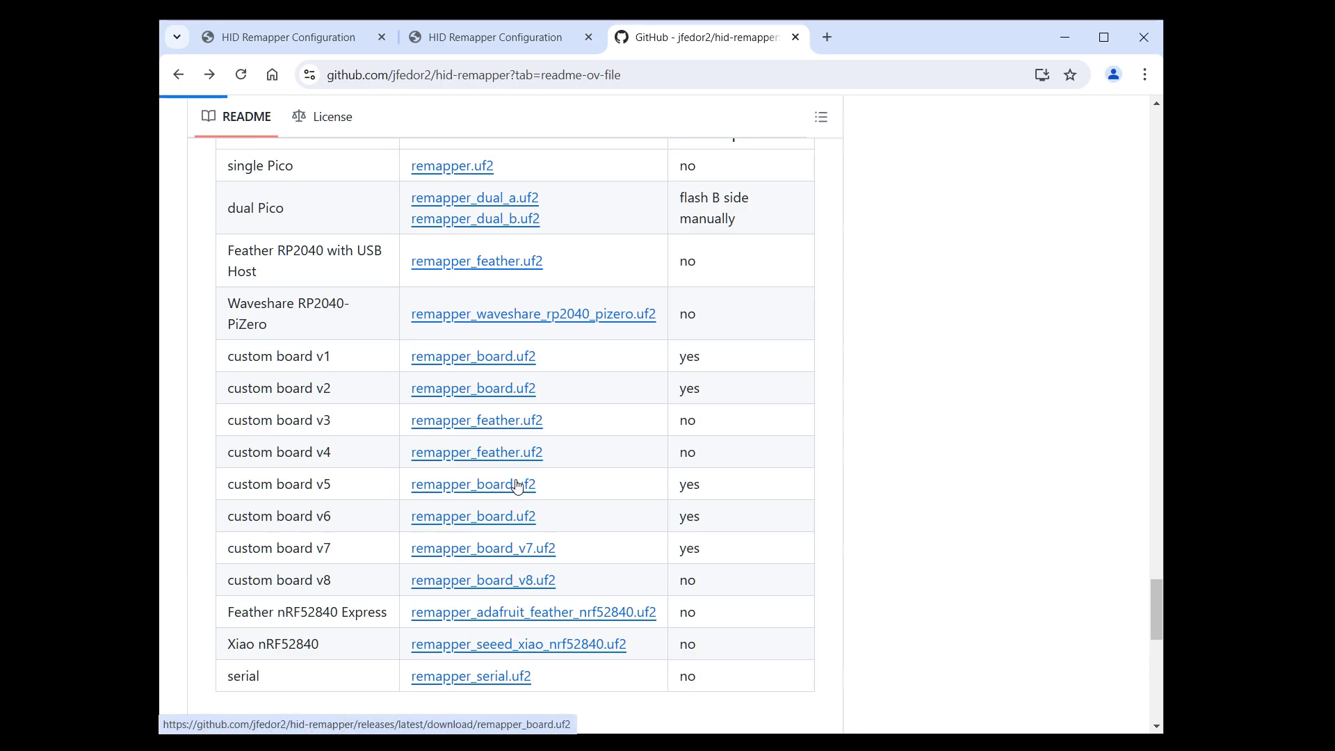
scroll(956, 535, "up", 1)
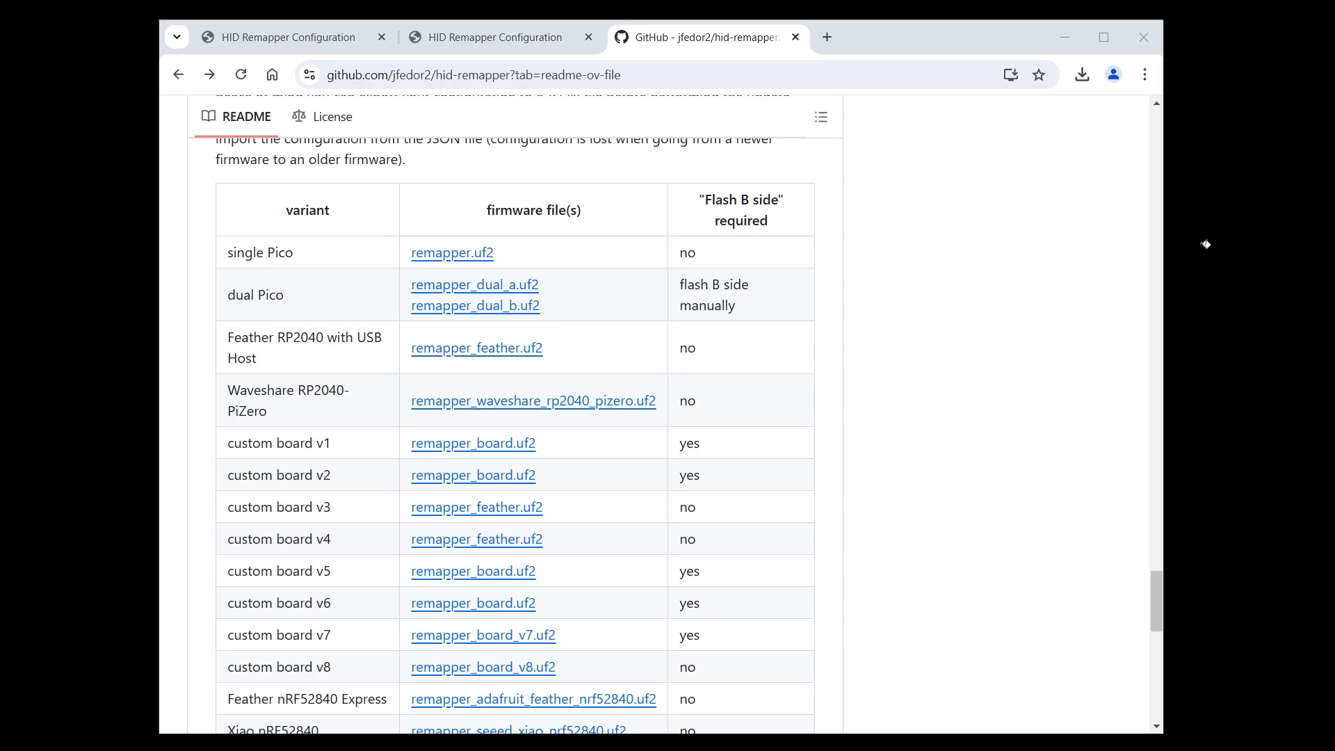
left_click(1082, 72)
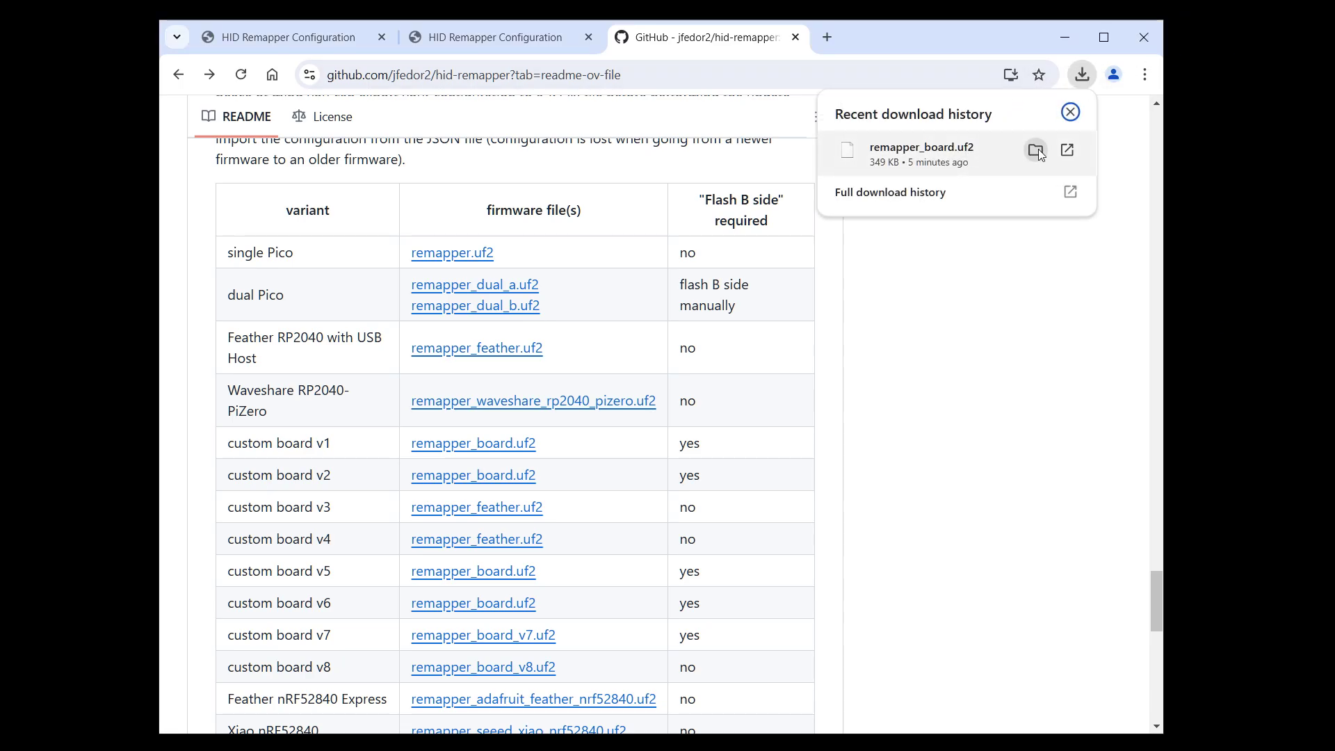
- Copy the downloaded remapper_board.uf2 onto the RPI-RP2 (E:) drive, then return to the browser
left_click(1037, 151)
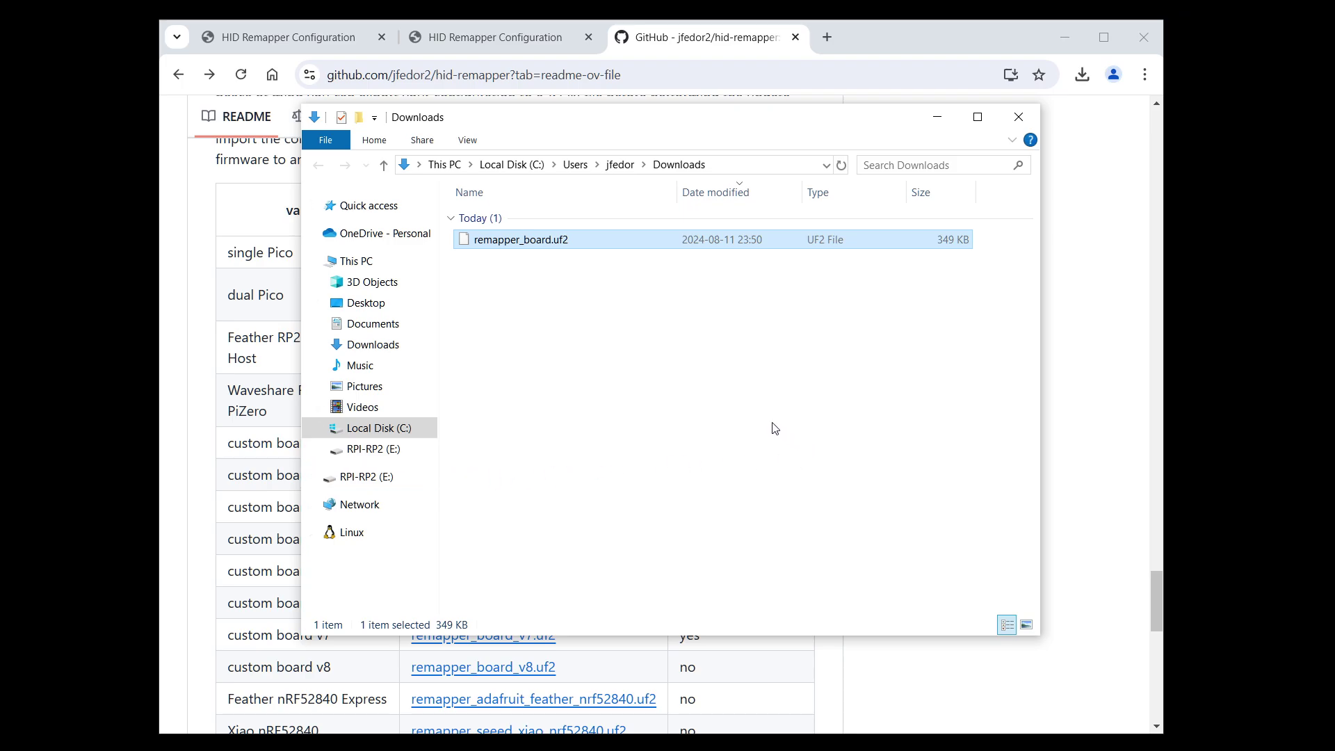
left_click_drag(565, 243, 361, 479)
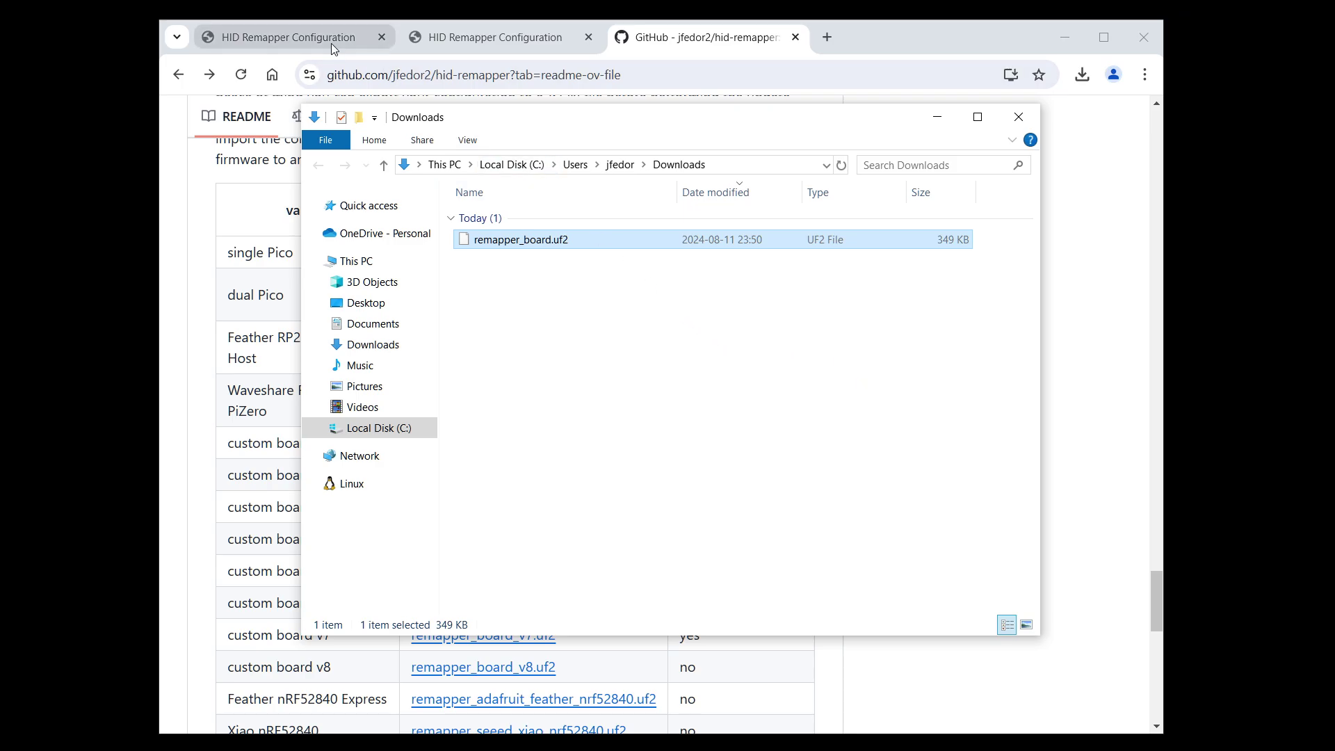
left_click(675, 36)
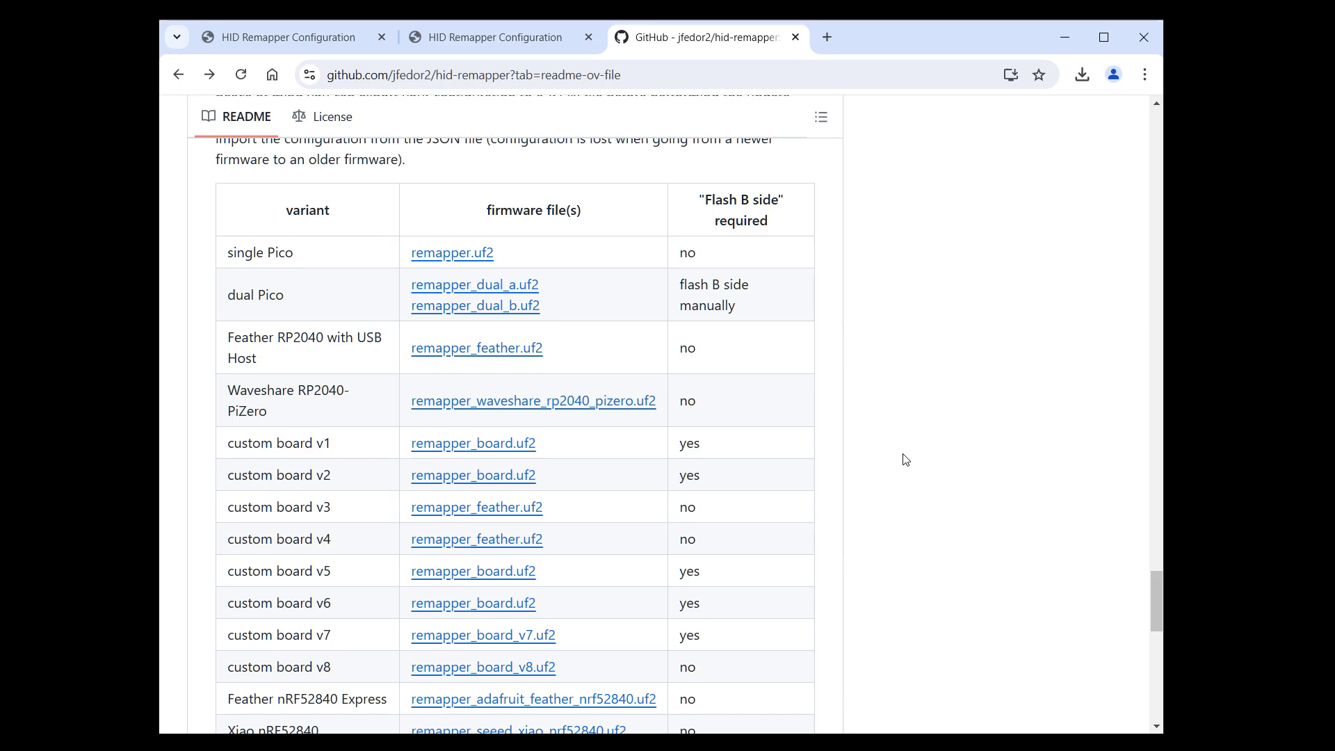
- Reconnect HID Remapper AQ1E in the configuration tab and start Flash B side
left_click(342, 42)
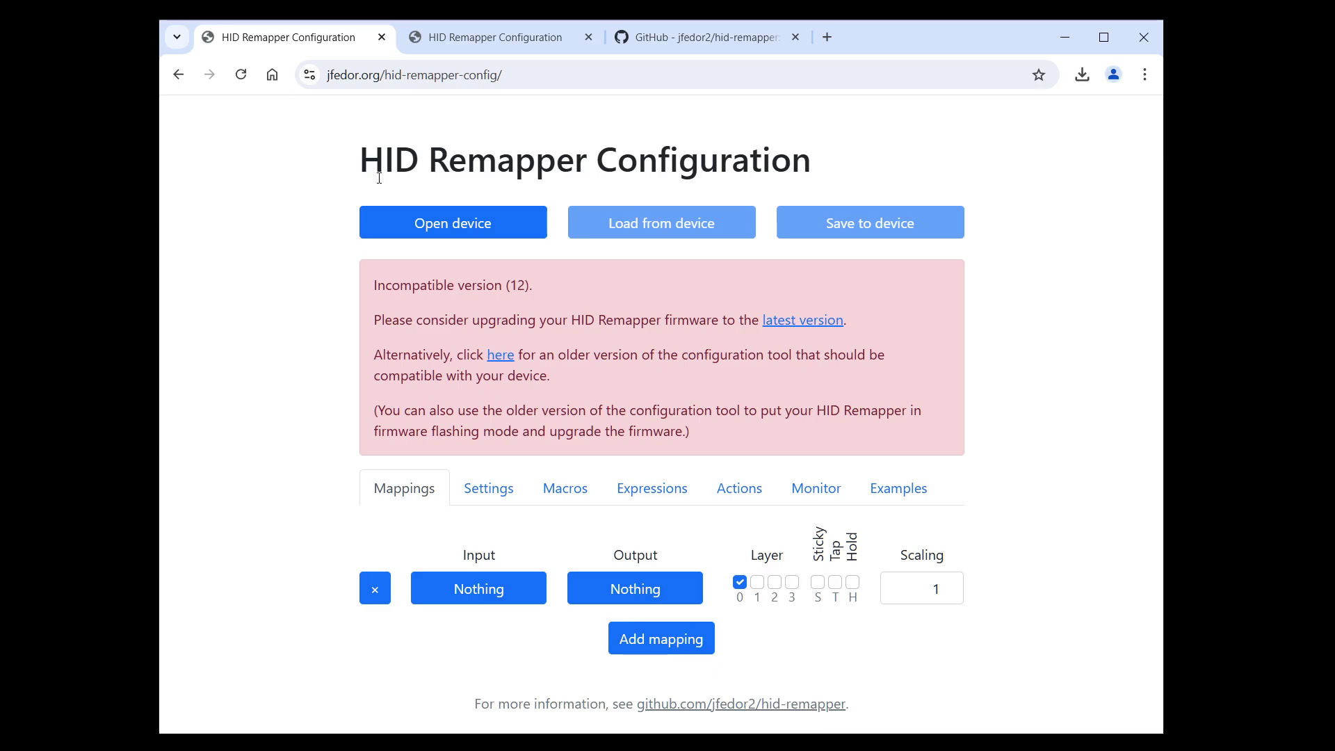
left_click(391, 227)
left_click(400, 153)
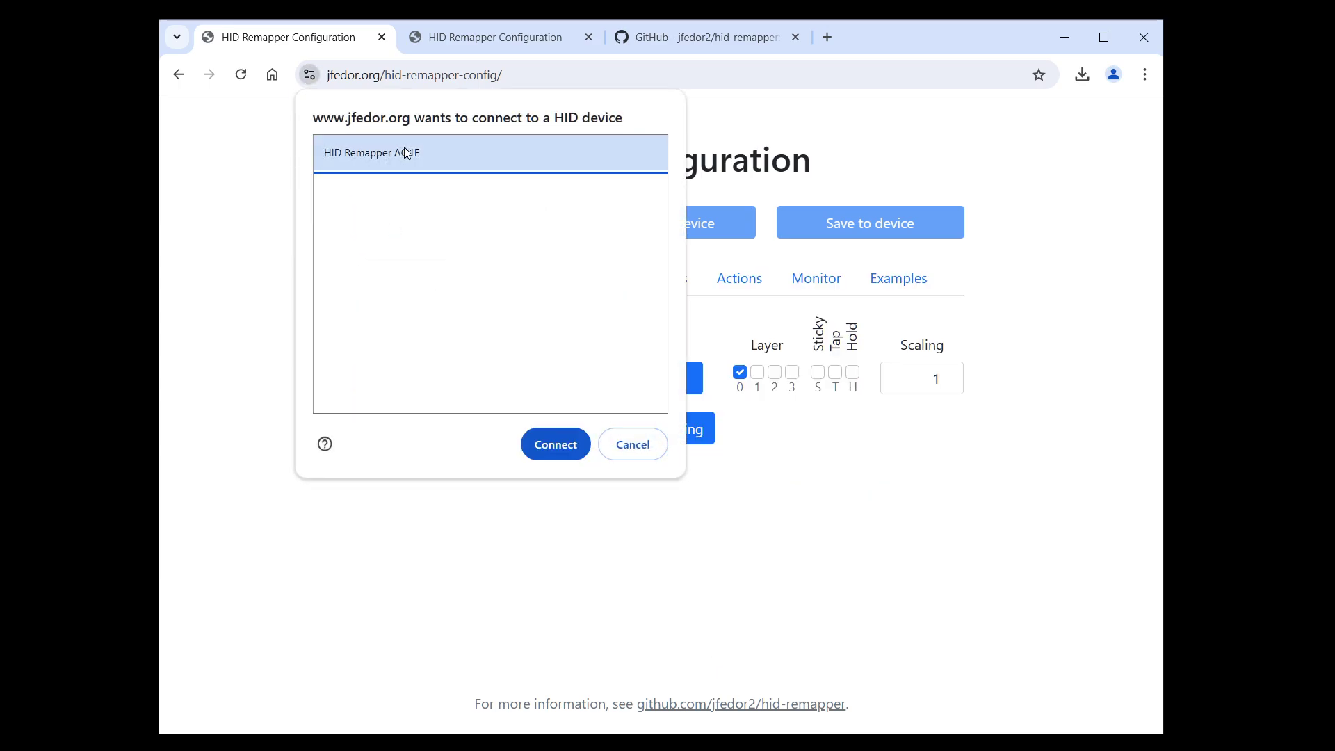
left_click(549, 452)
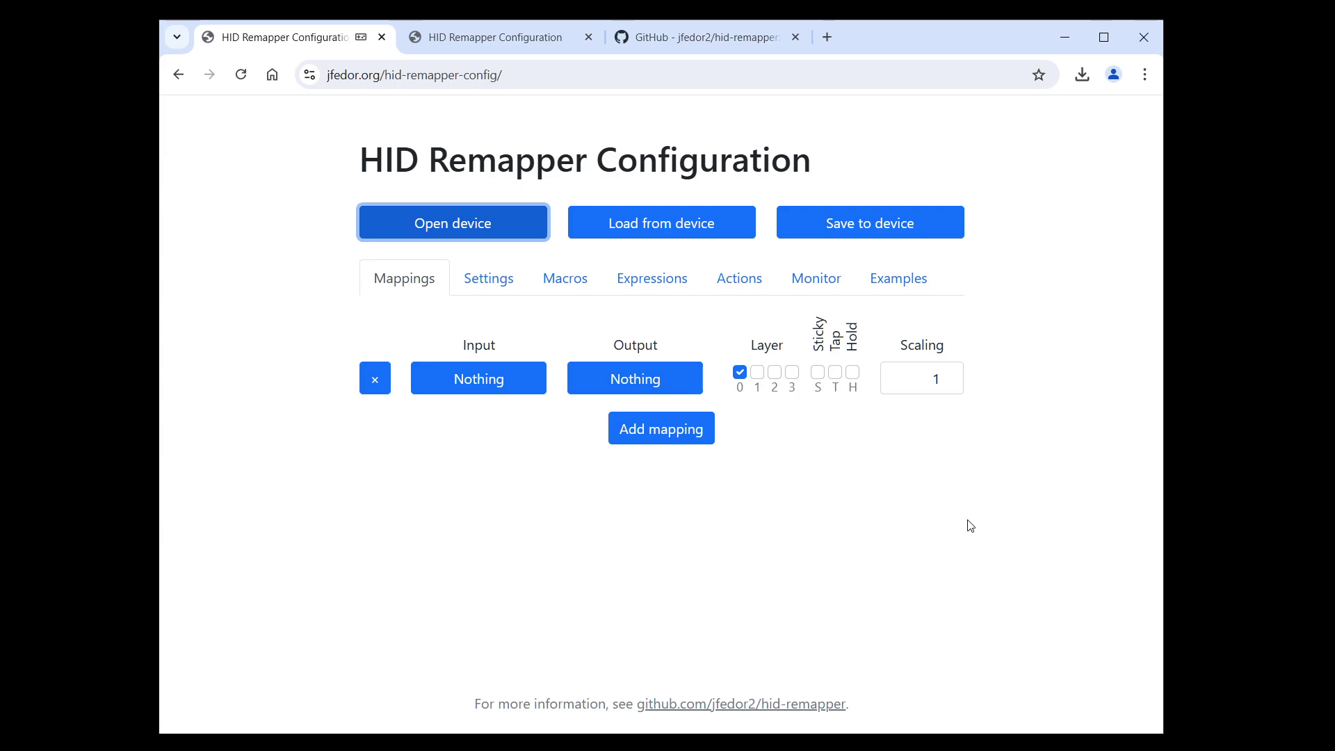
left_click(743, 286)
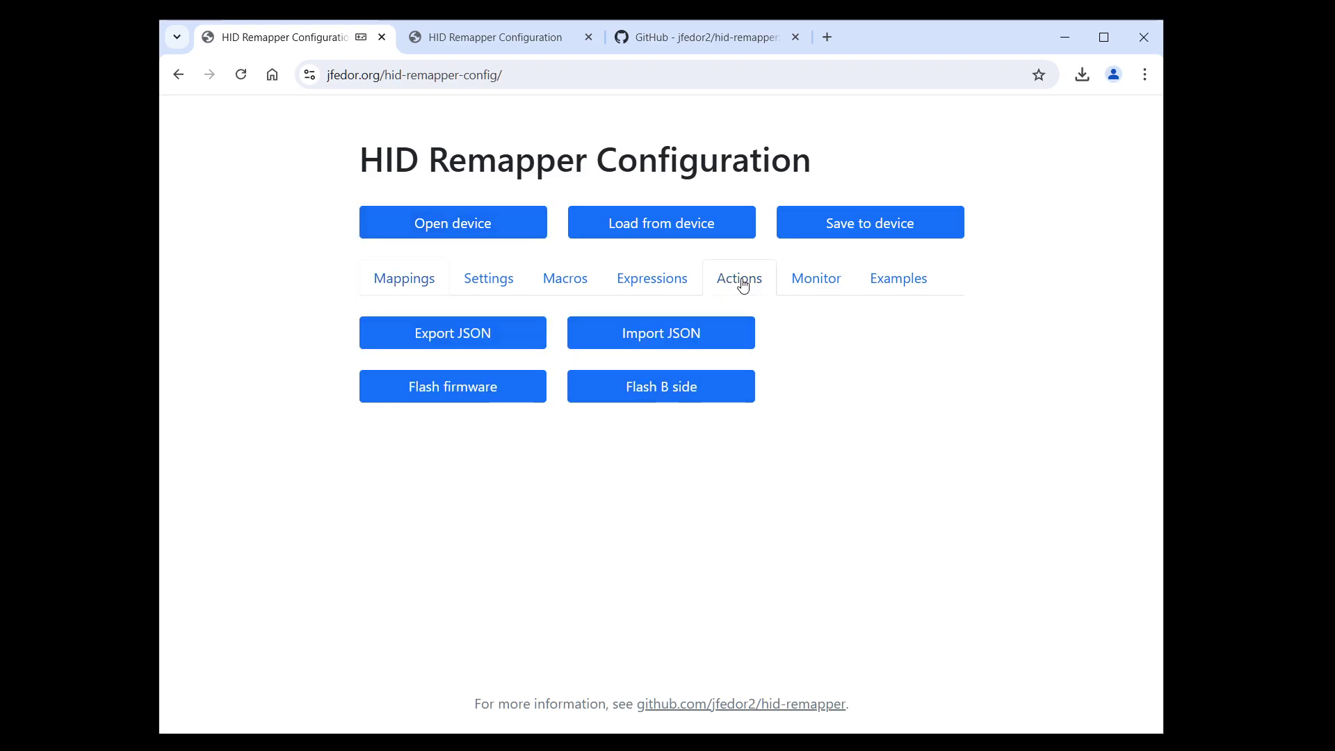
left_click(681, 392)
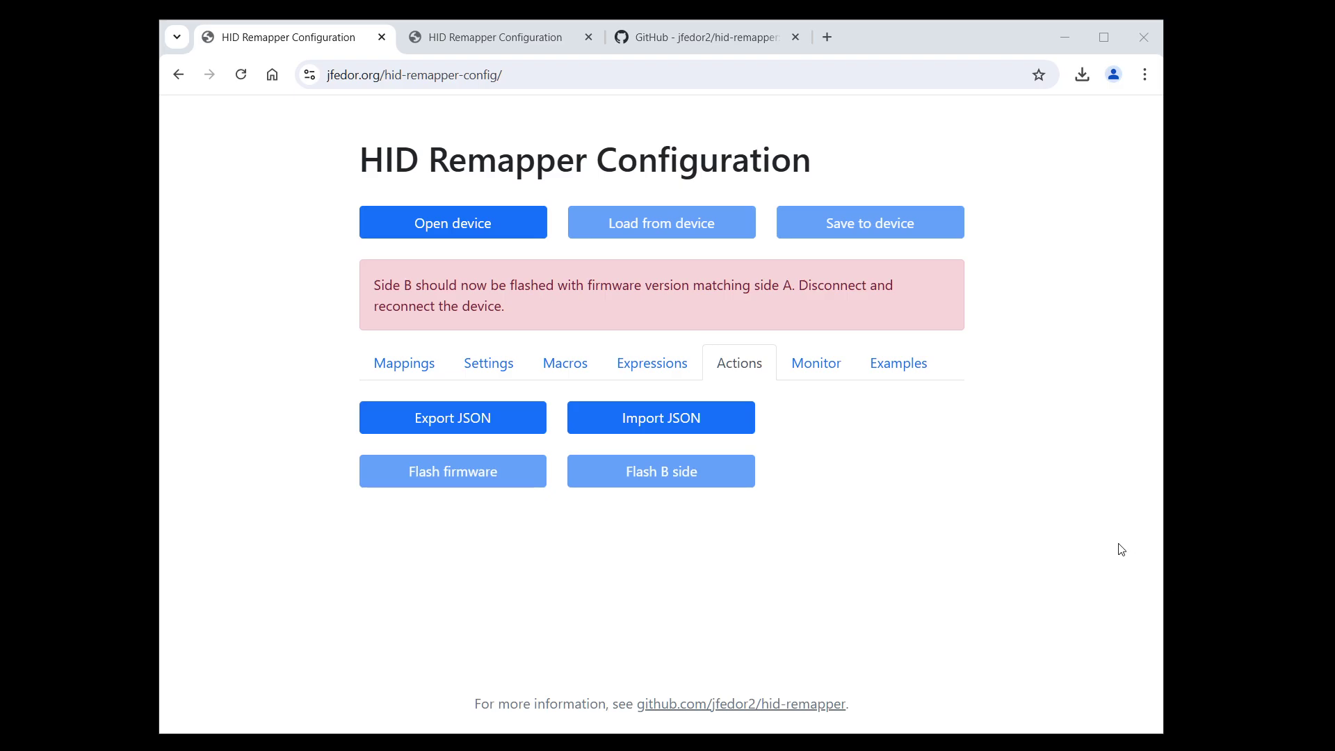
- Return to the GitHub README listing remapper_dual_a.uf2 and remapper_dual_b.uf2 for dual Pico
left_click(708, 39)
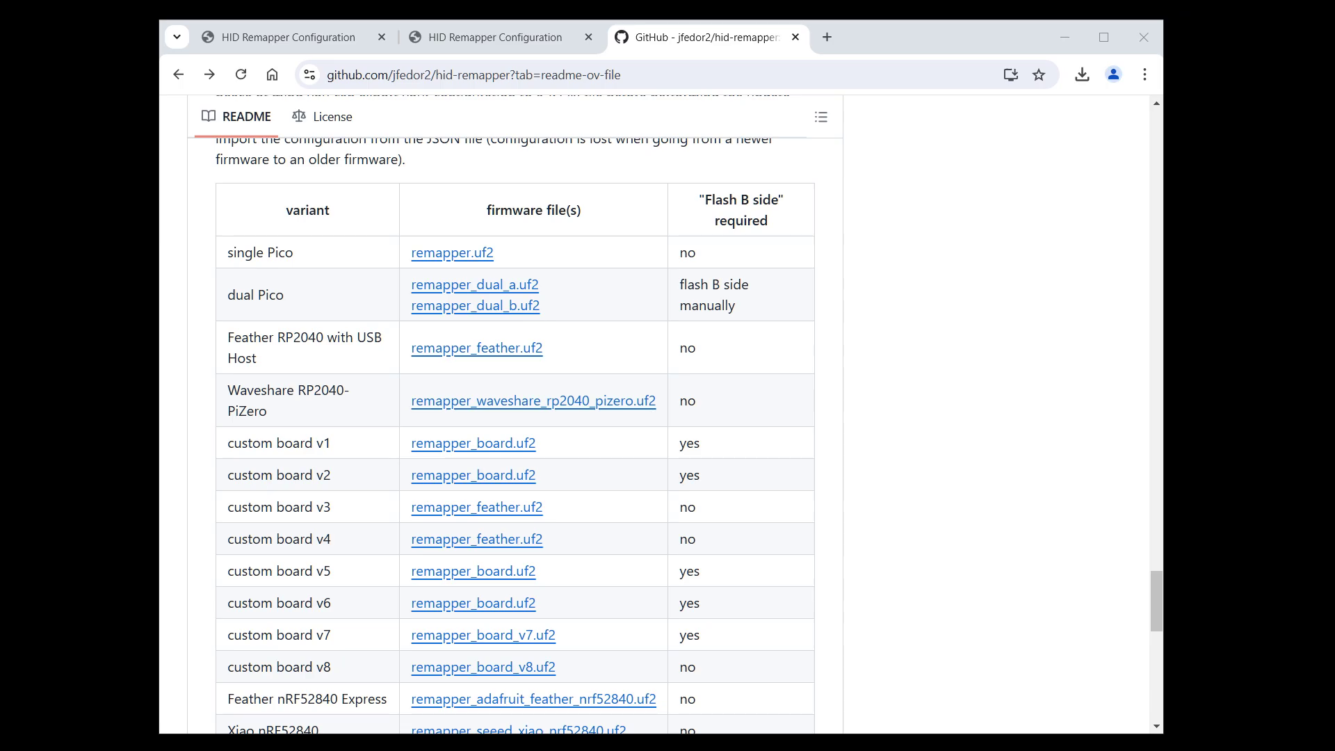
- Check the drives under This PC, then download remapper_dual_b.uf2 from the browser
key("super+e")
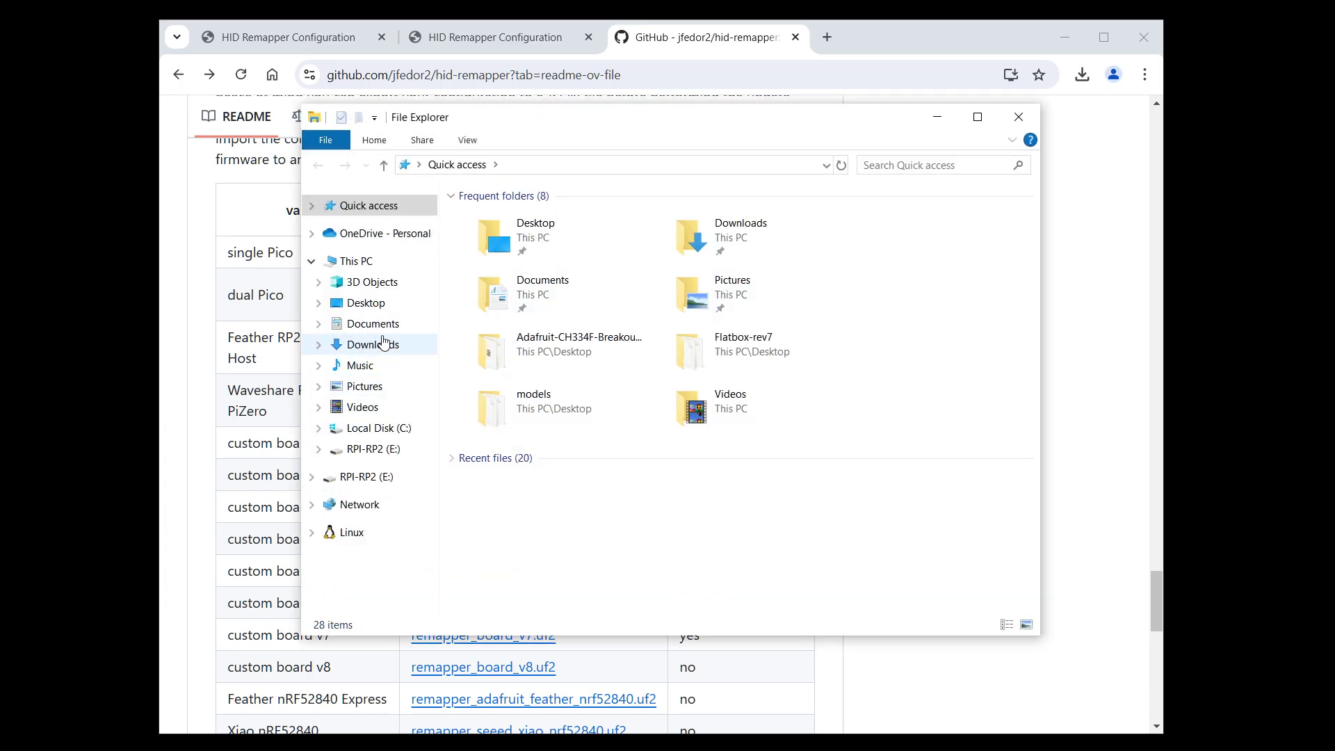
left_click(386, 261)
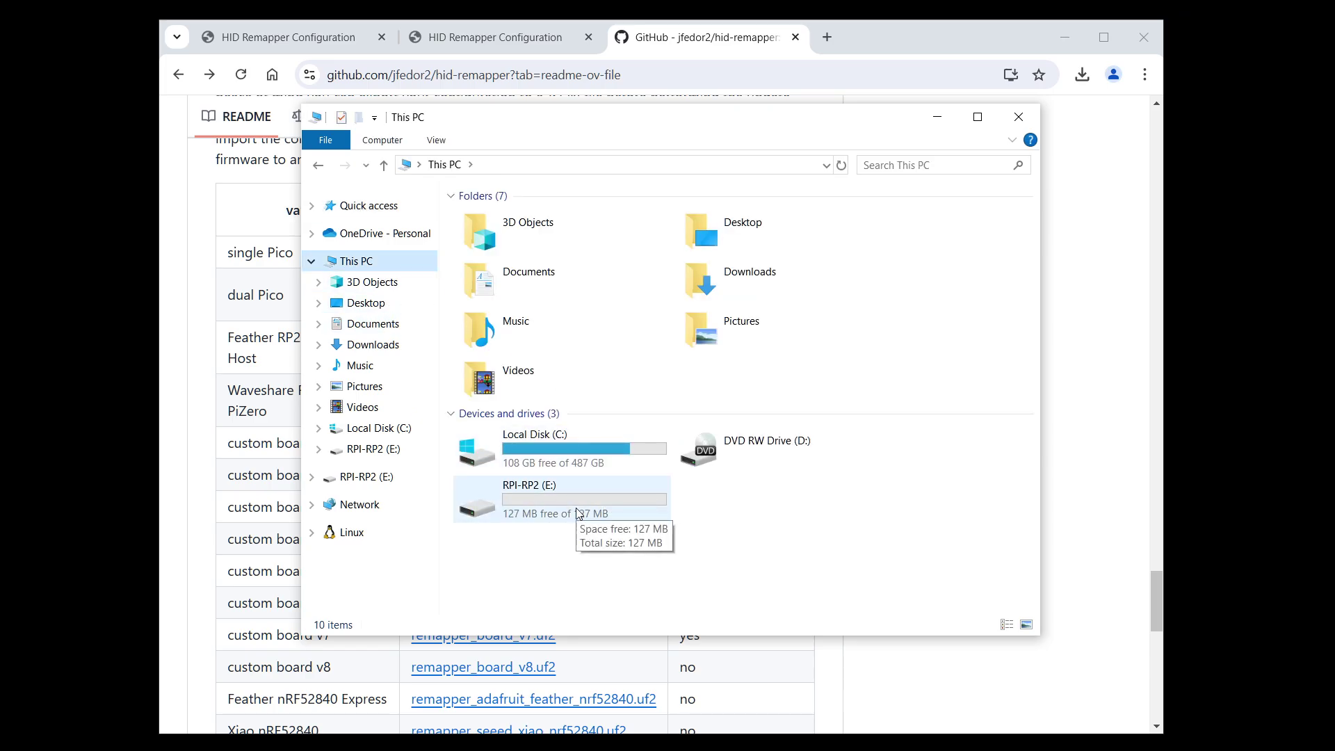
left_click(658, 47)
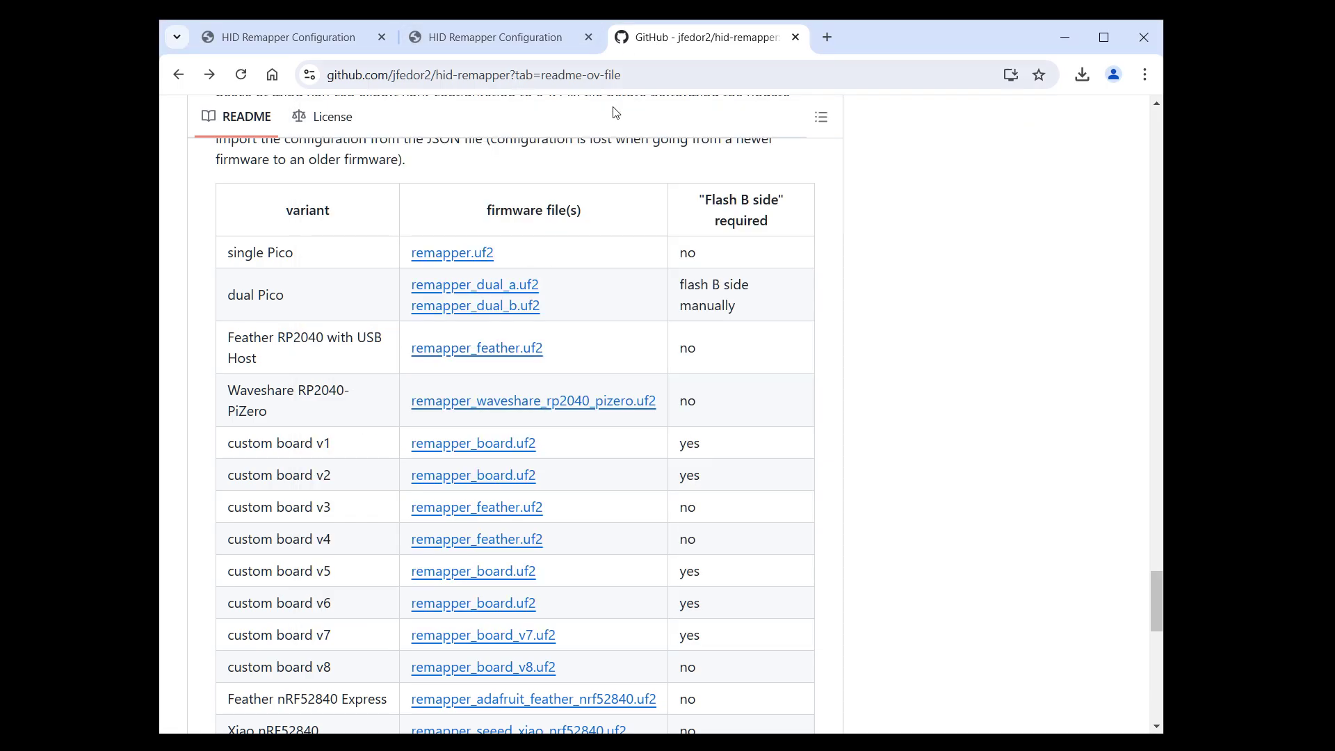
left_click(527, 313)
- Copy the downloaded remapper_dual_b.uf2 from its folder onto the RPI-RP2 (E:) drive
left_click(1078, 78)
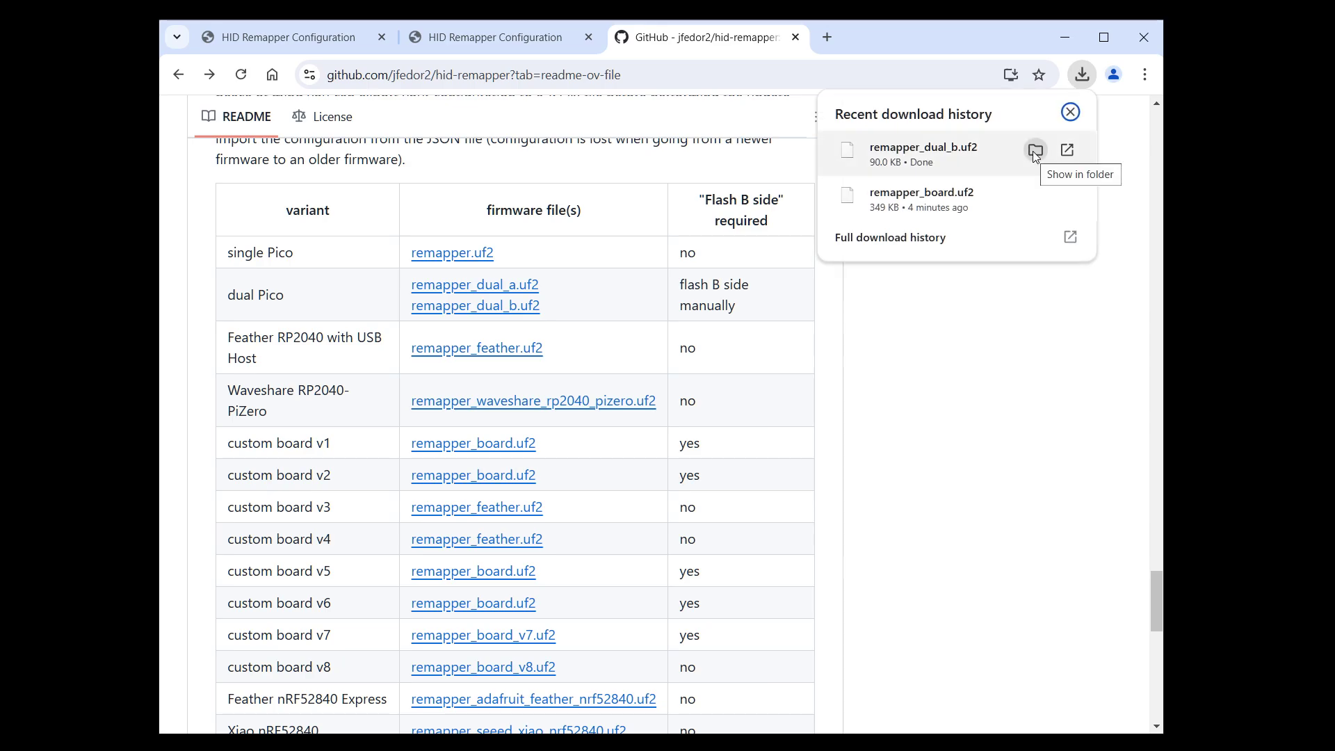
left_click(1034, 151)
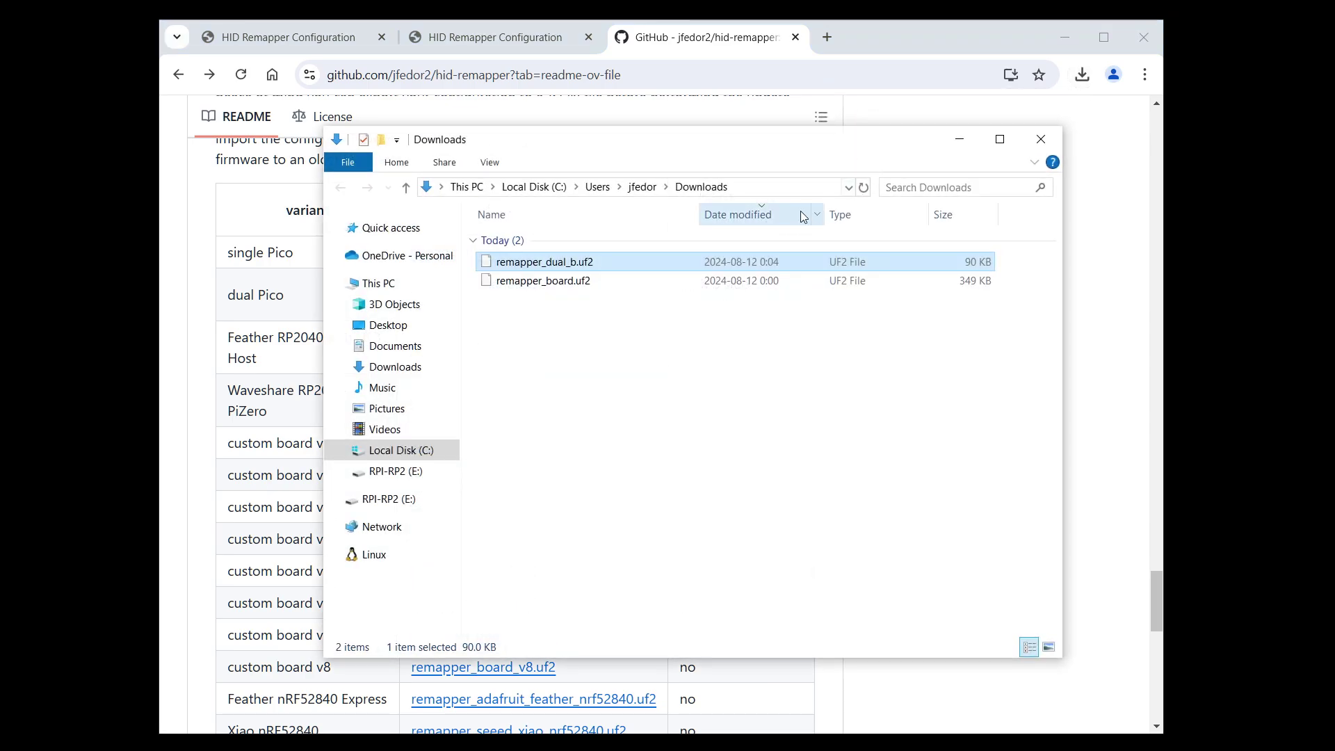
left_click_drag(590, 266, 379, 501)
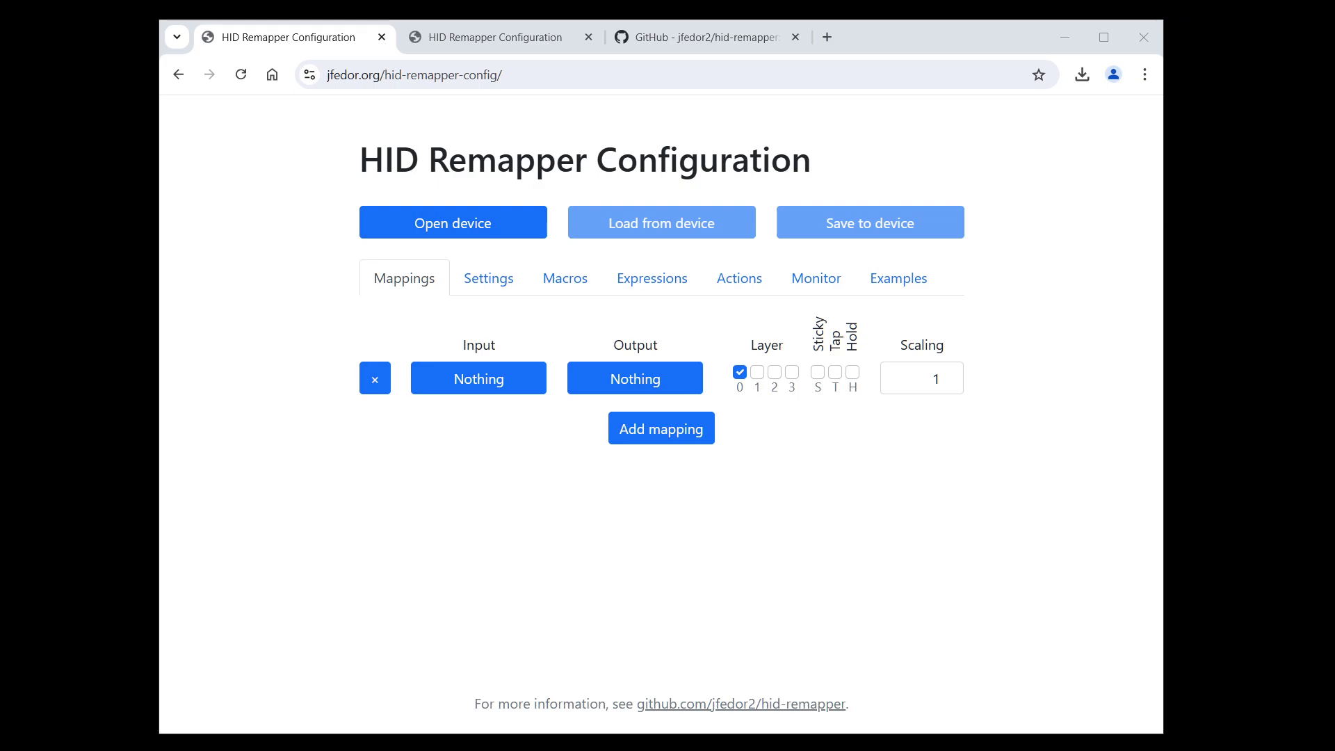
left_click(725, 293)
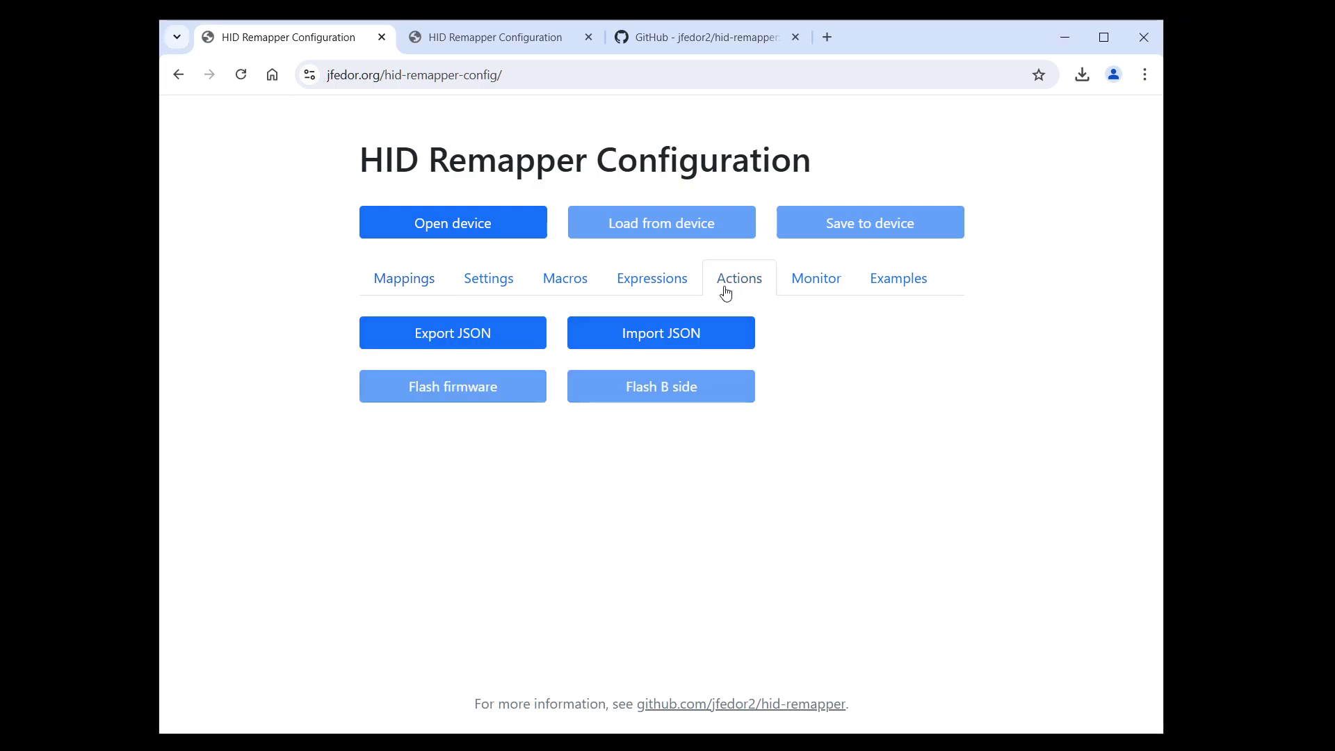
left_click(442, 349)
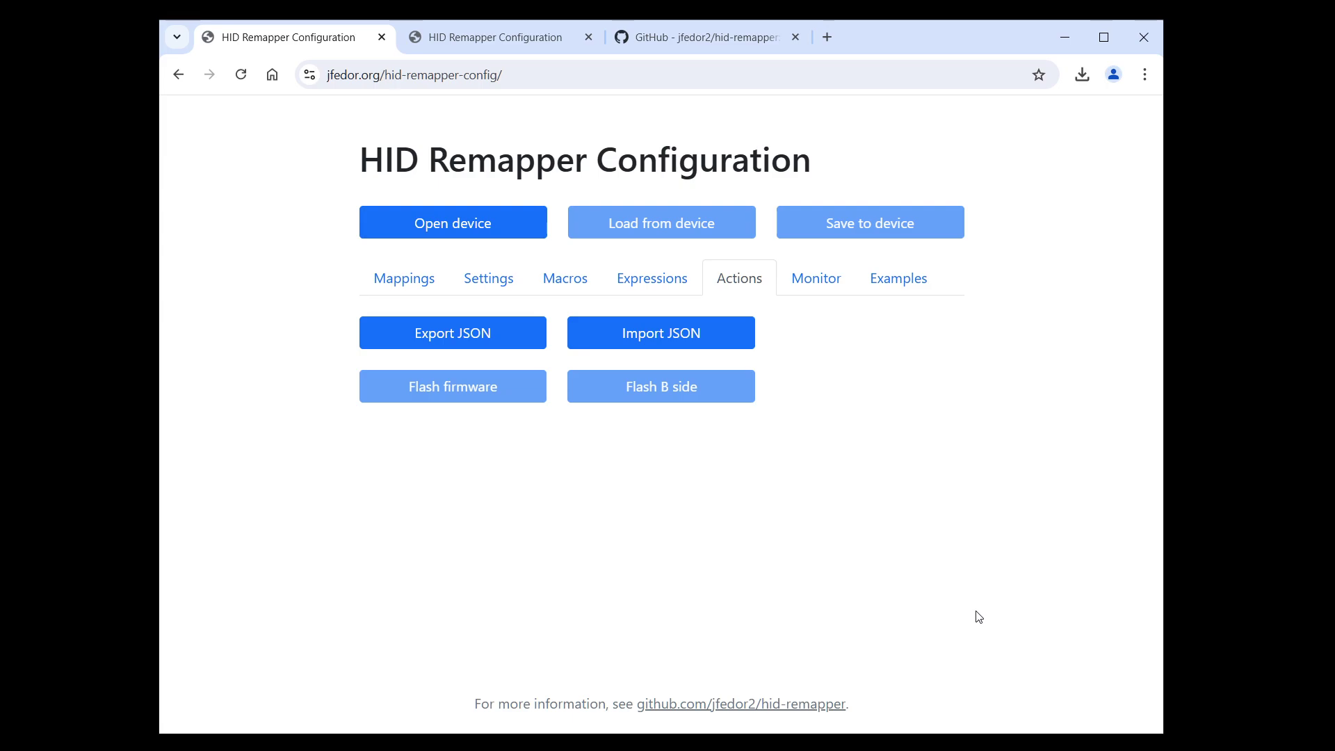
- Bring up the GitHub tab and scroll to the top of the hid-remapper repository page
left_click(703, 40)
scroll(647, 445, "up", 20)
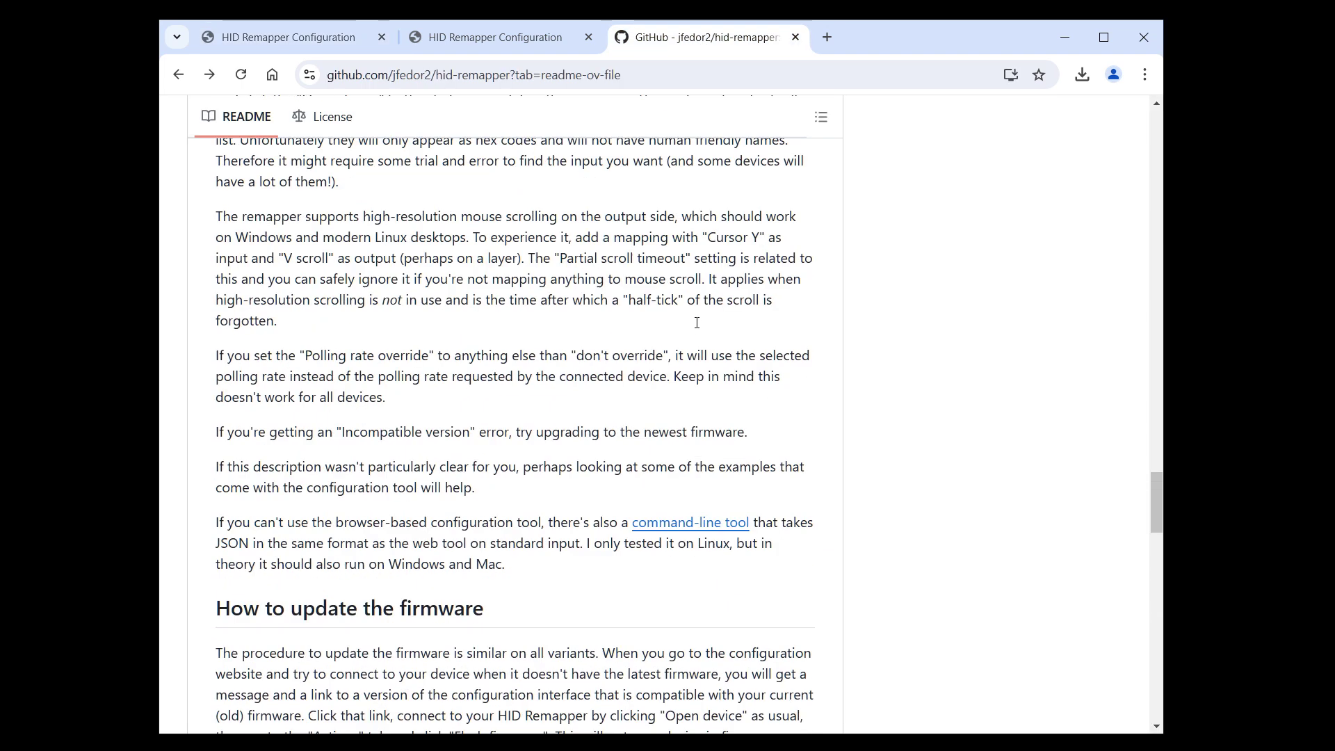
scroll(702, 292, "up", 20)
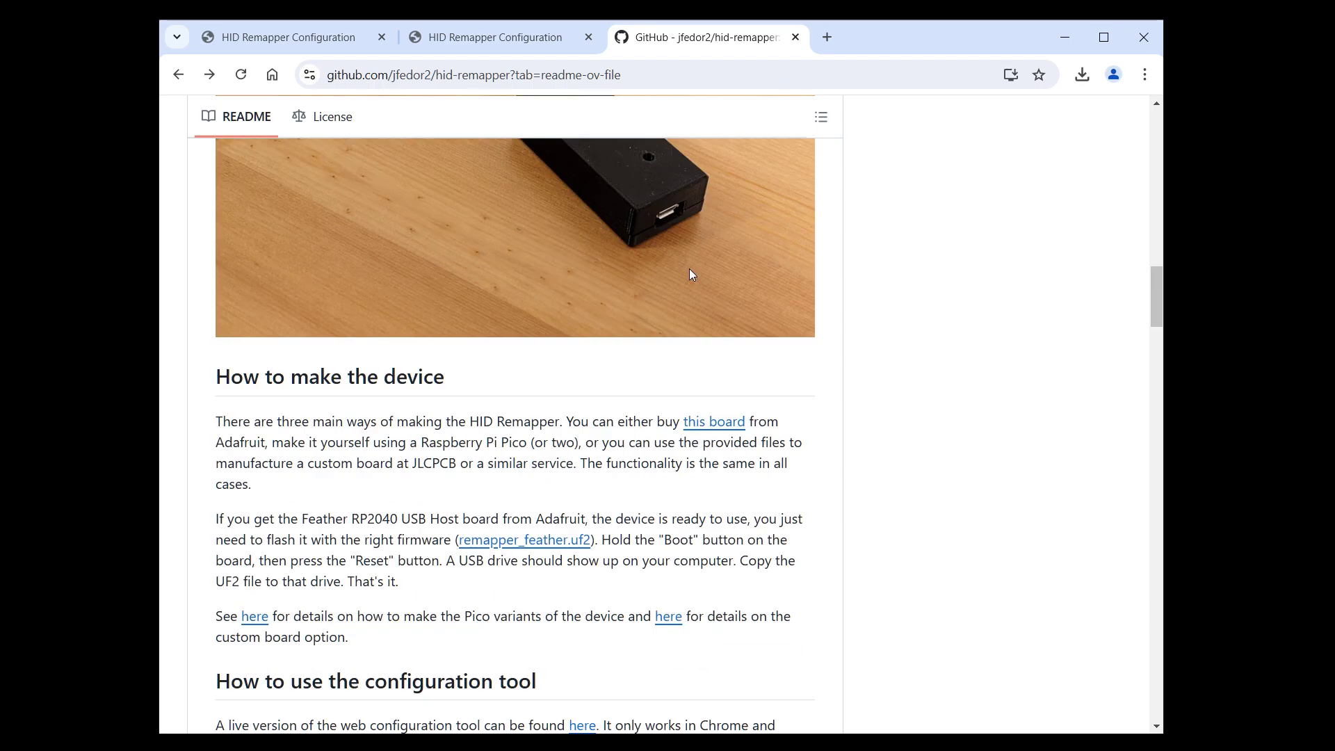
scroll(705, 253, "up", 10)
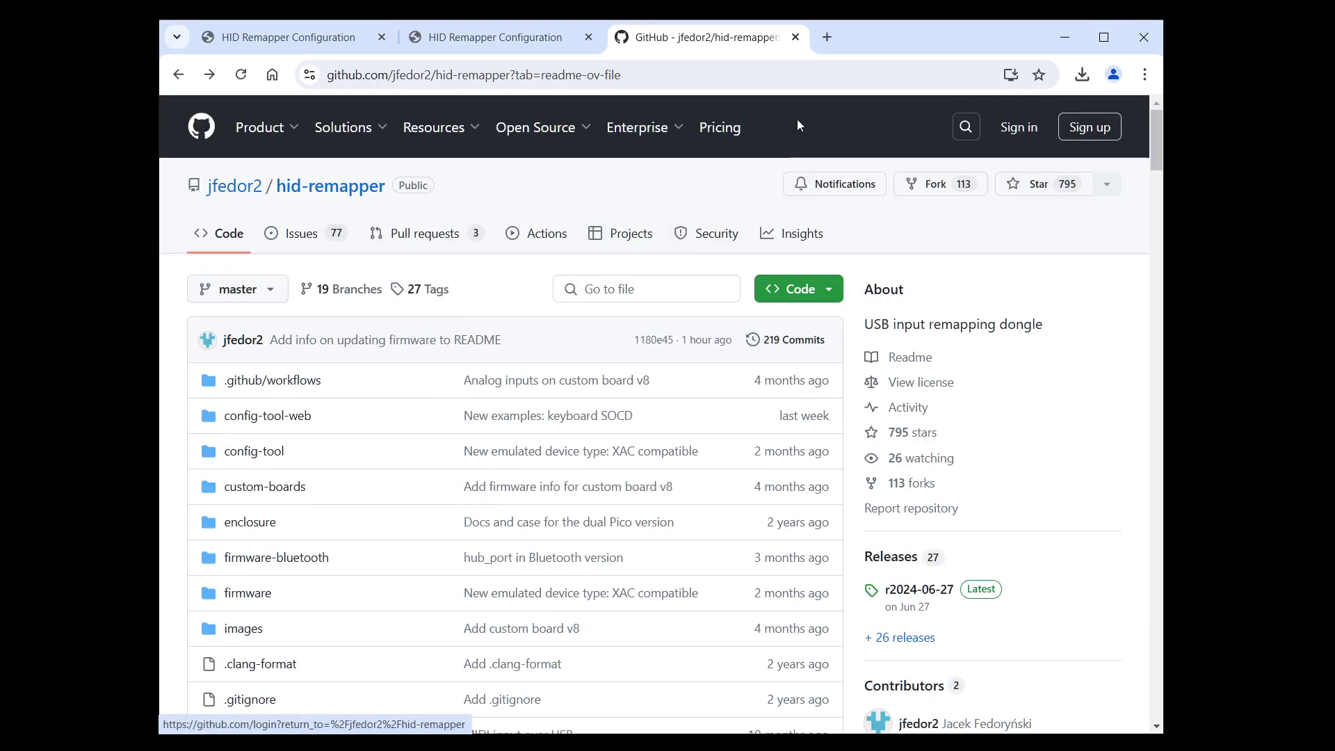